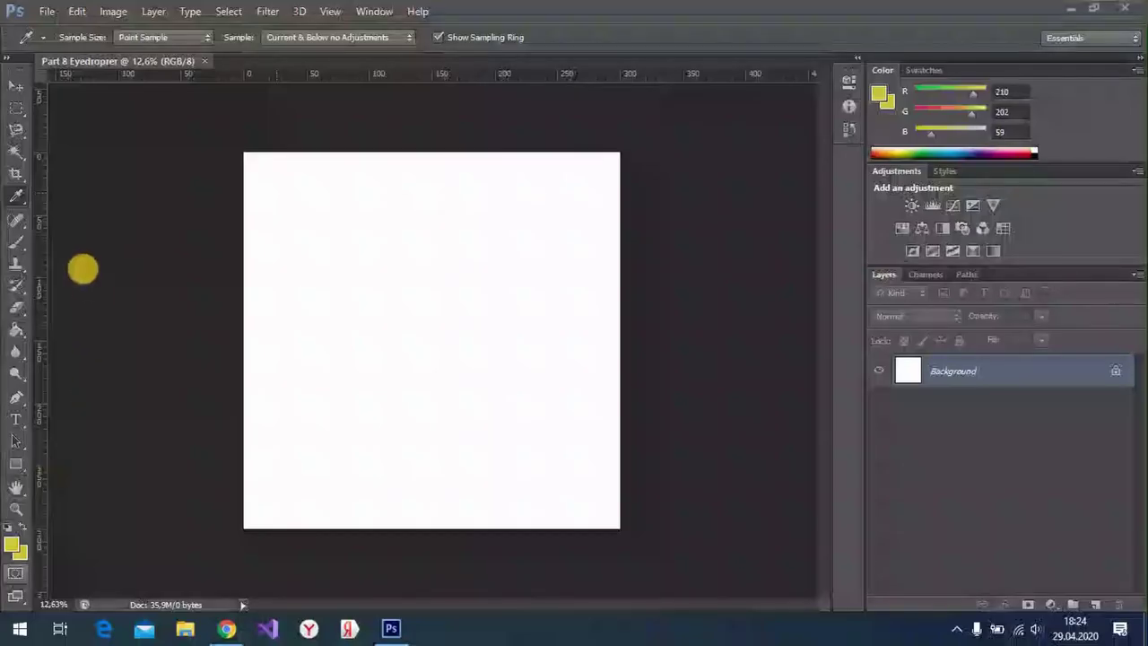
- Select the plain Eyedropper Tool from its tool group and bring up the File menu
{"action": "right_click", "coordinate": [16, 199]}
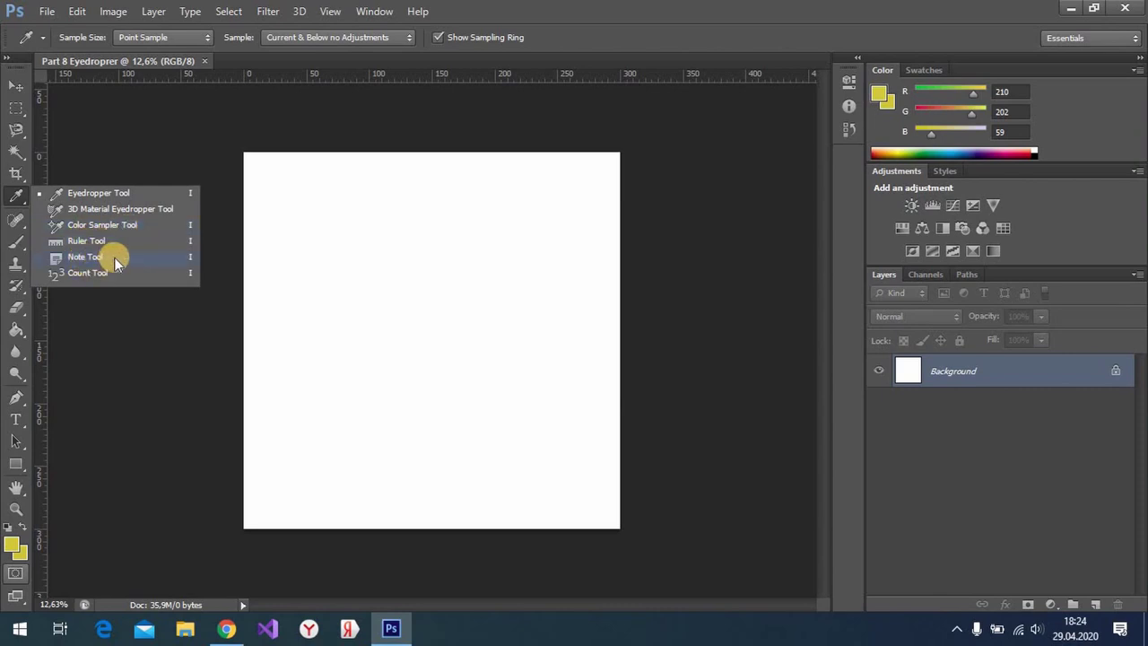
{"action": "left_click", "coordinate": [122, 196]}
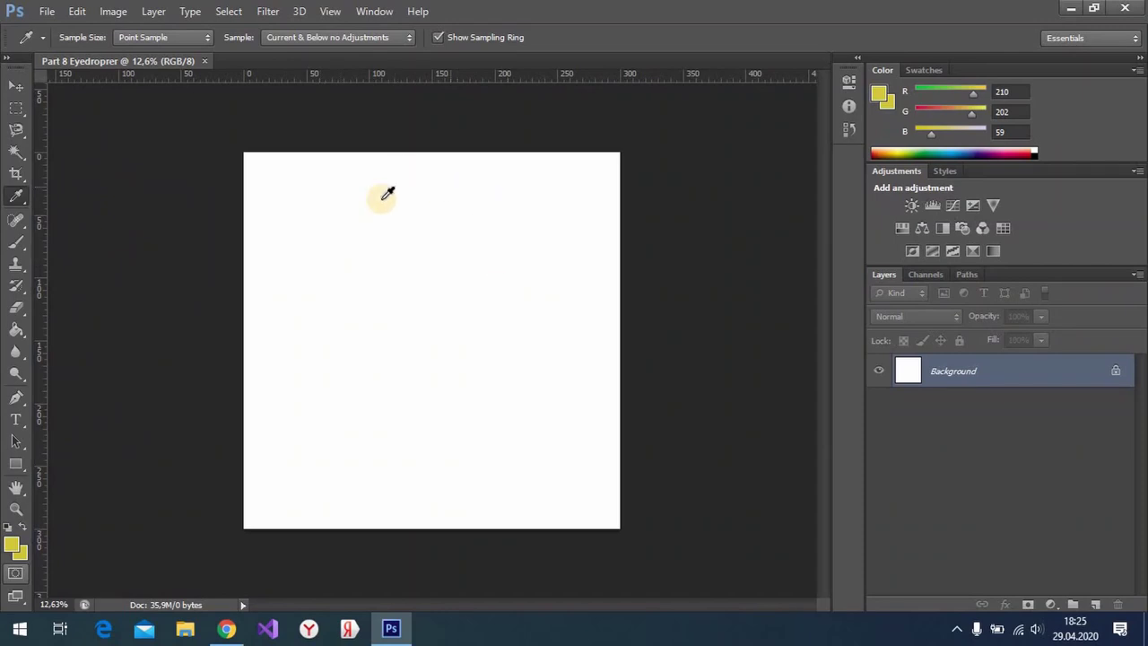
{"action": "left_click", "coordinate": [160, 110]}
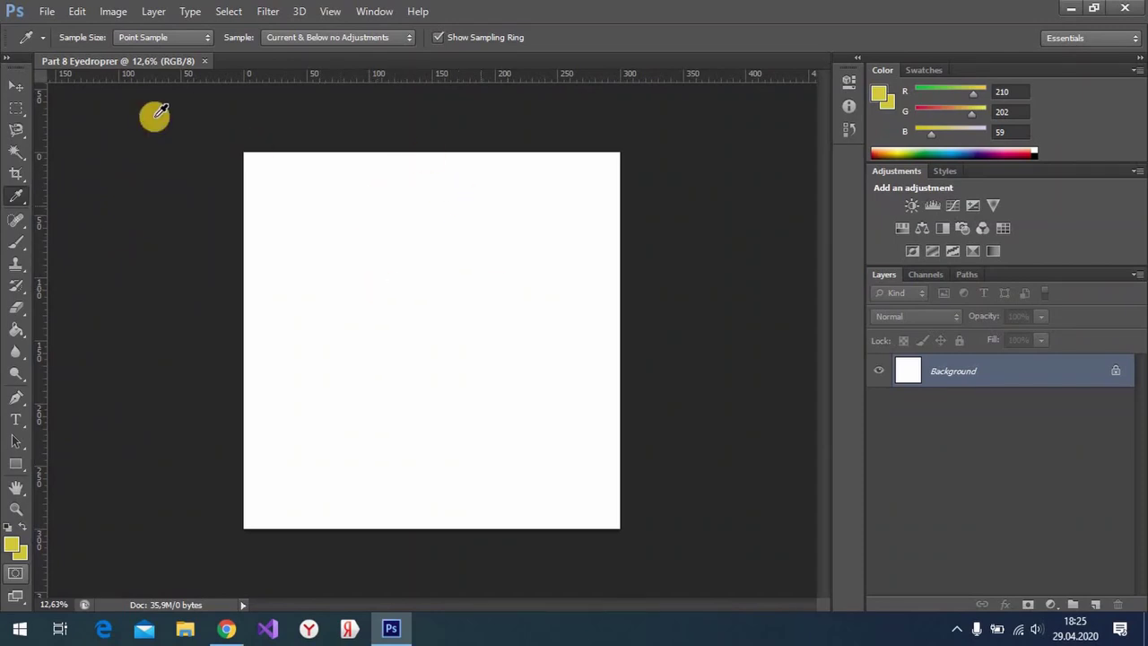
- Place original.jpg into the blank document as a new layer
{"action": "left_click", "coordinate": [46, 13]}
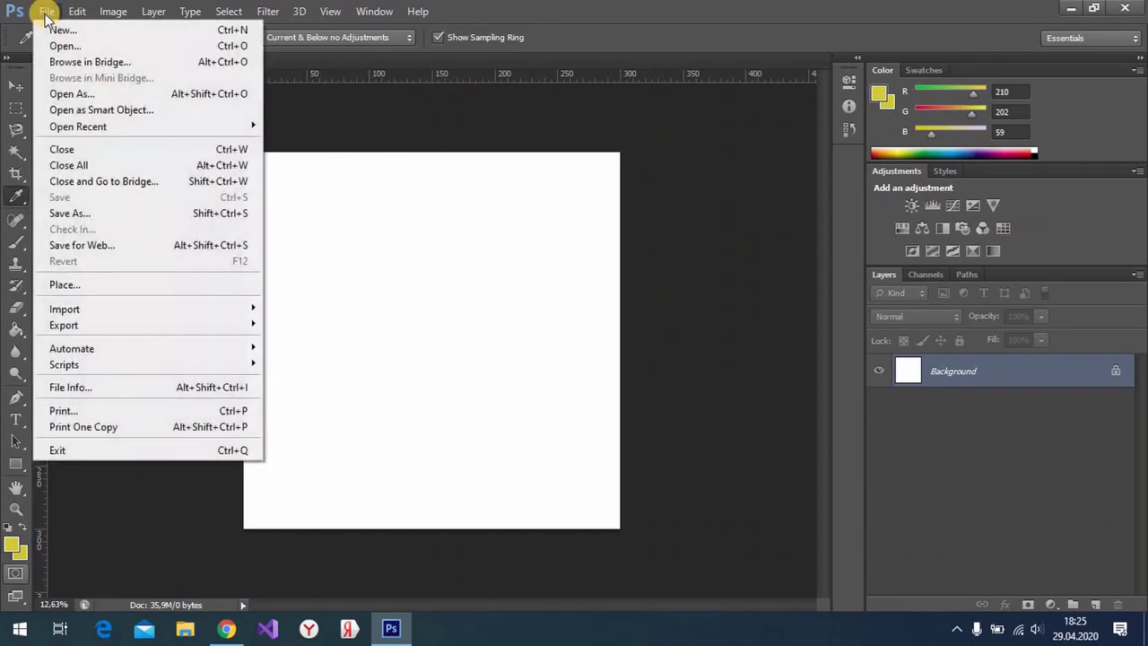
{"action": "left_click", "coordinate": [106, 285]}
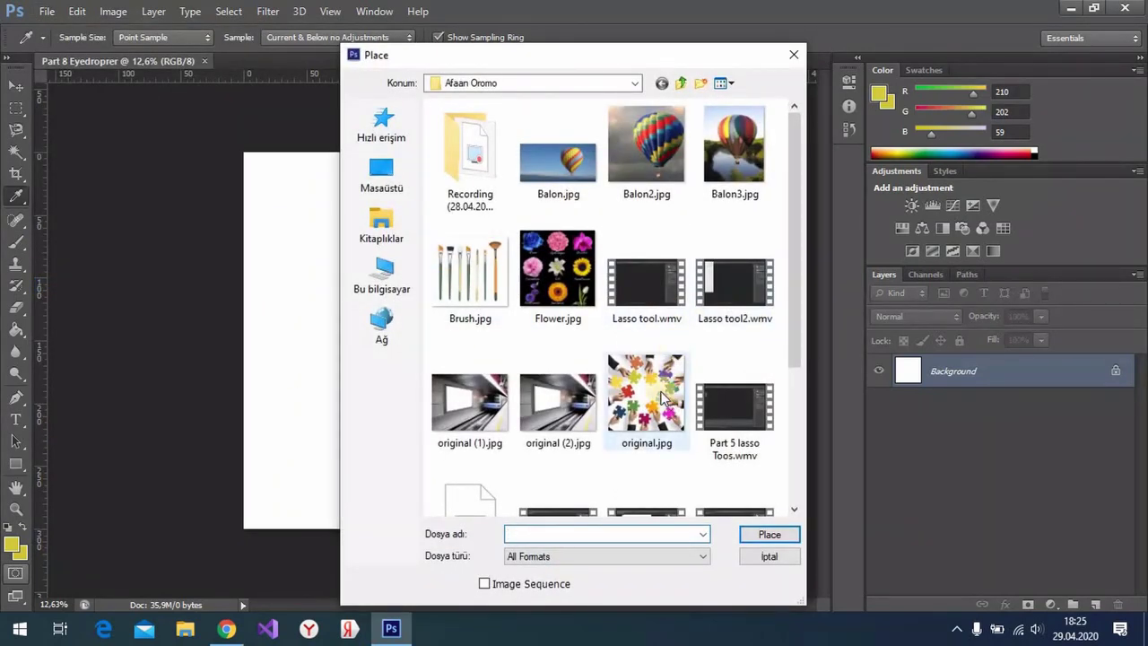
{"action": "left_click", "coordinate": [663, 397]}
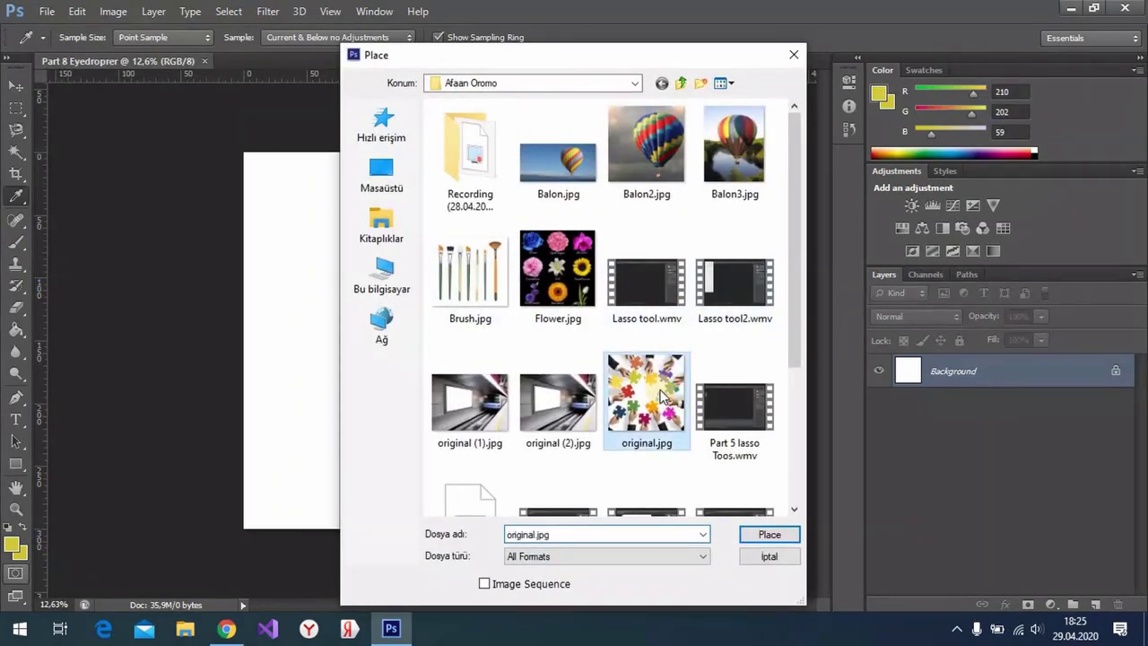
{"action": "left_click", "coordinate": [789, 541]}
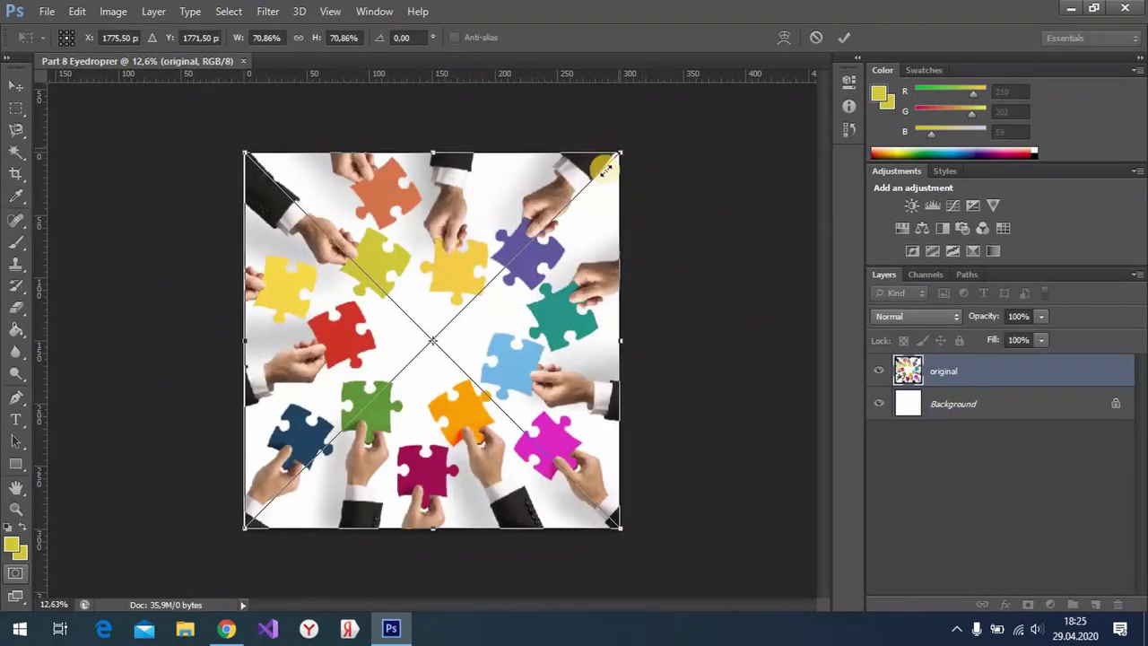
- Shrink the placed photo to about 64% × 62%, reposition it inside the canvas, and commit
{"action": "left_click_drag", "start_coordinate": [618, 150], "coordinate": [581, 201]}
{"action": "left_click_drag", "start_coordinate": [439, 266], "coordinate": [431, 245]}
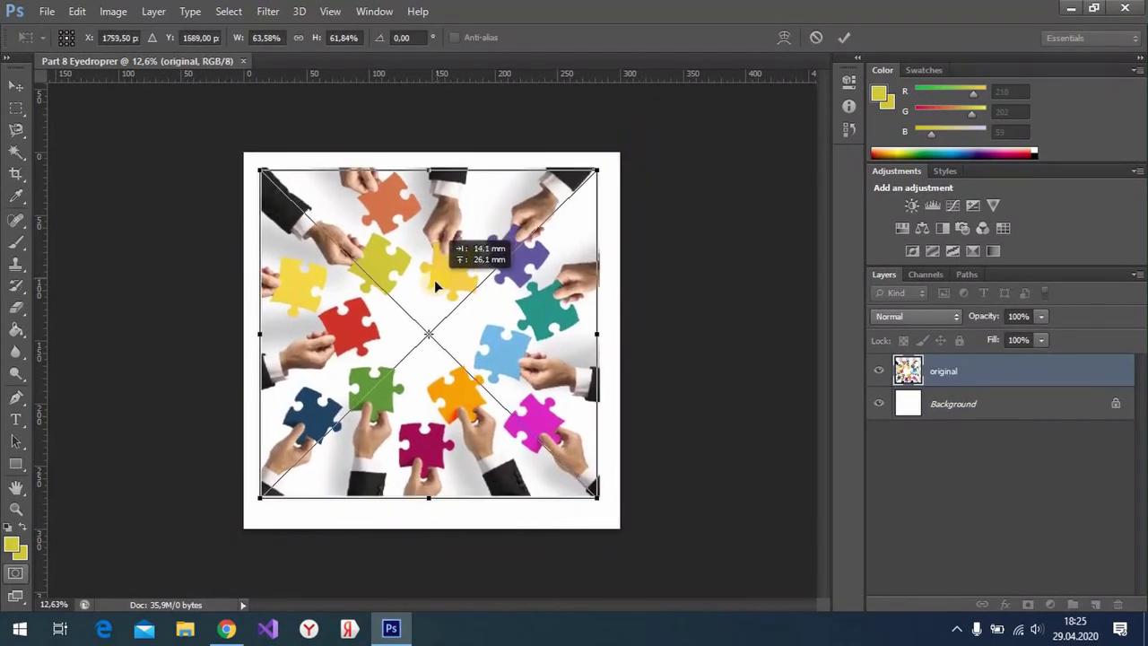
{"action": "left_click", "coordinate": [844, 38]}
{"action": "key", "text": "i"}
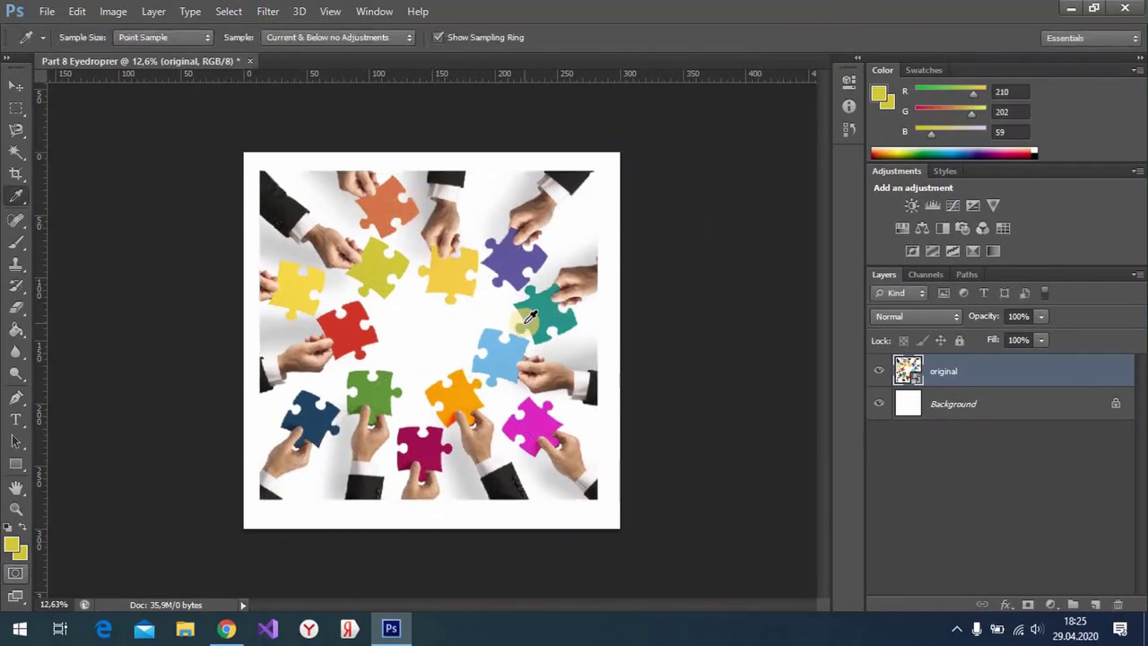
- Sample the yellow-green puzzle piece with the Eyedropper, setting foreground to R207 G198 B57
{"action": "left_click_drag", "start_coordinate": [16, 195], "coordinate": [90, 199]}
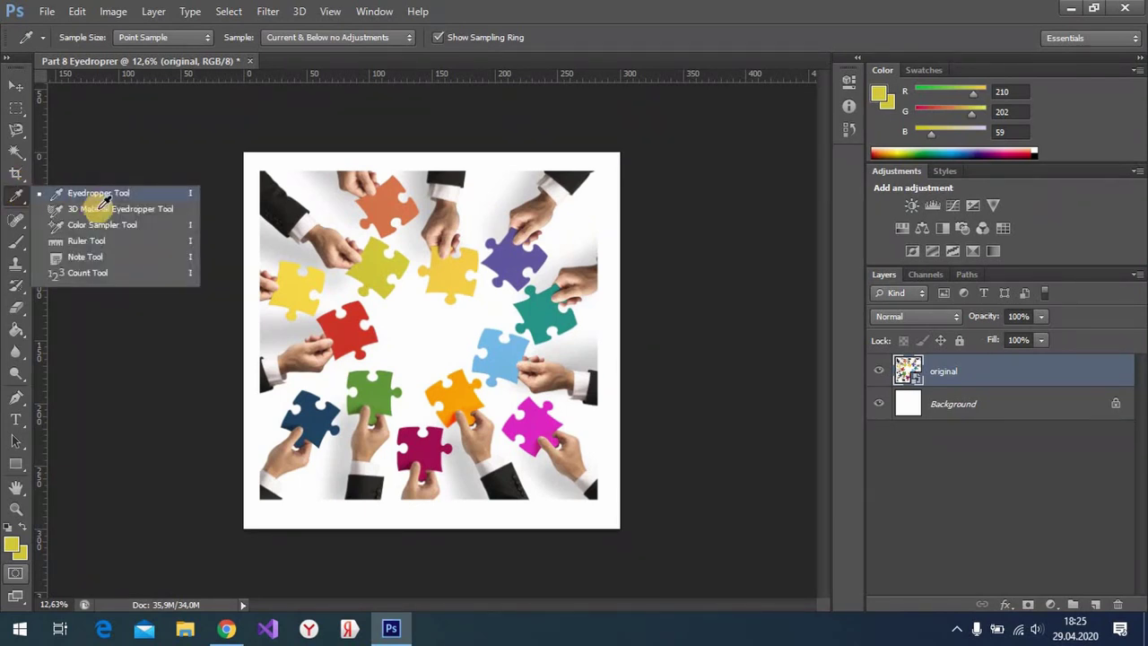
{"action": "left_click", "coordinate": [90, 196]}
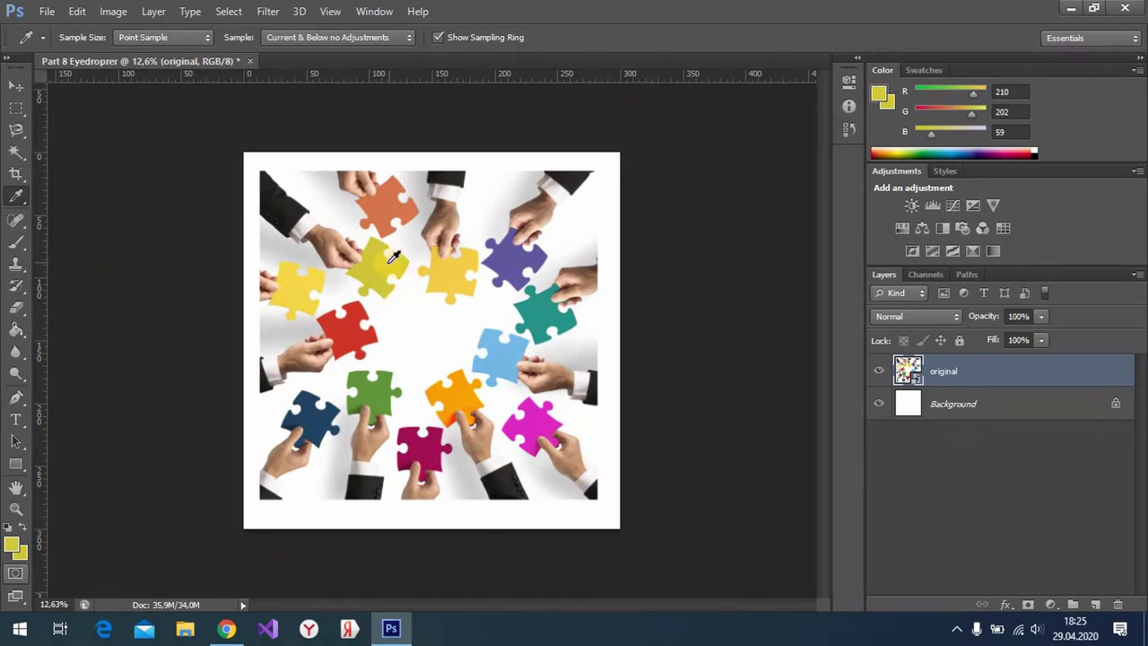
{"action": "left_click", "coordinate": [375, 261]}
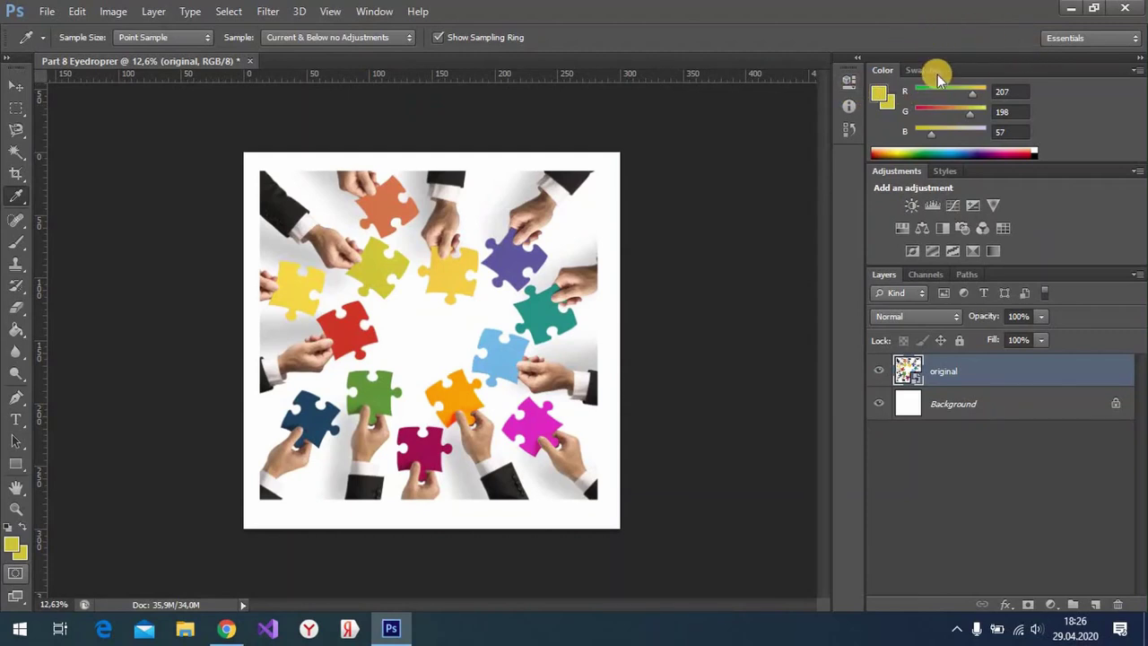
- Show the Info panel, float it out, then close it and collapse the panel group
{"action": "left_click", "coordinate": [848, 83]}
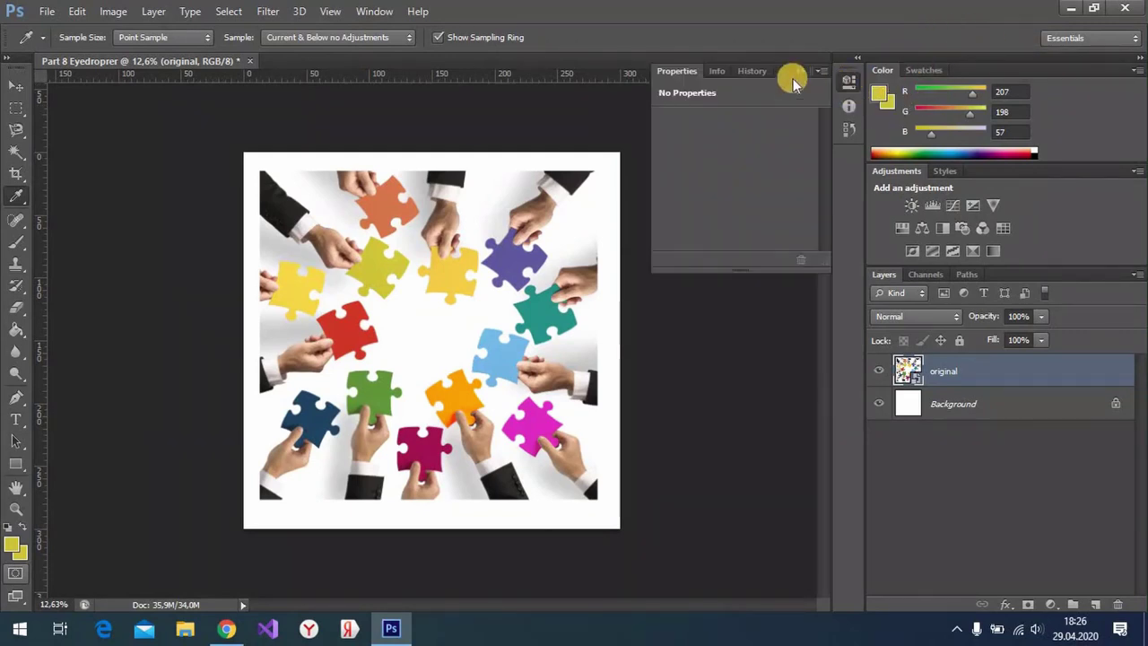
{"action": "left_click", "coordinate": [718, 70]}
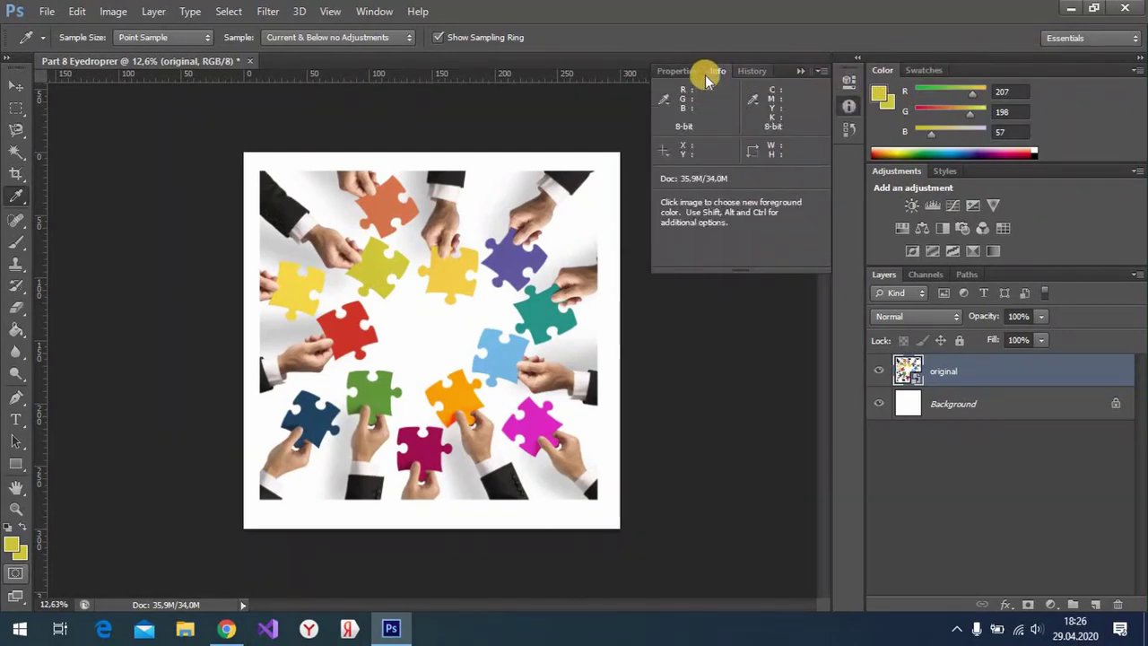
{"action": "mouse_move", "coordinate": [722, 70]}
{"action": "left_mouse_down"}
{"action": "mouse_move", "coordinate": [726, 299]}
{"action": "mouse_move", "coordinate": [714, 343]}
{"action": "left_mouse_up"}
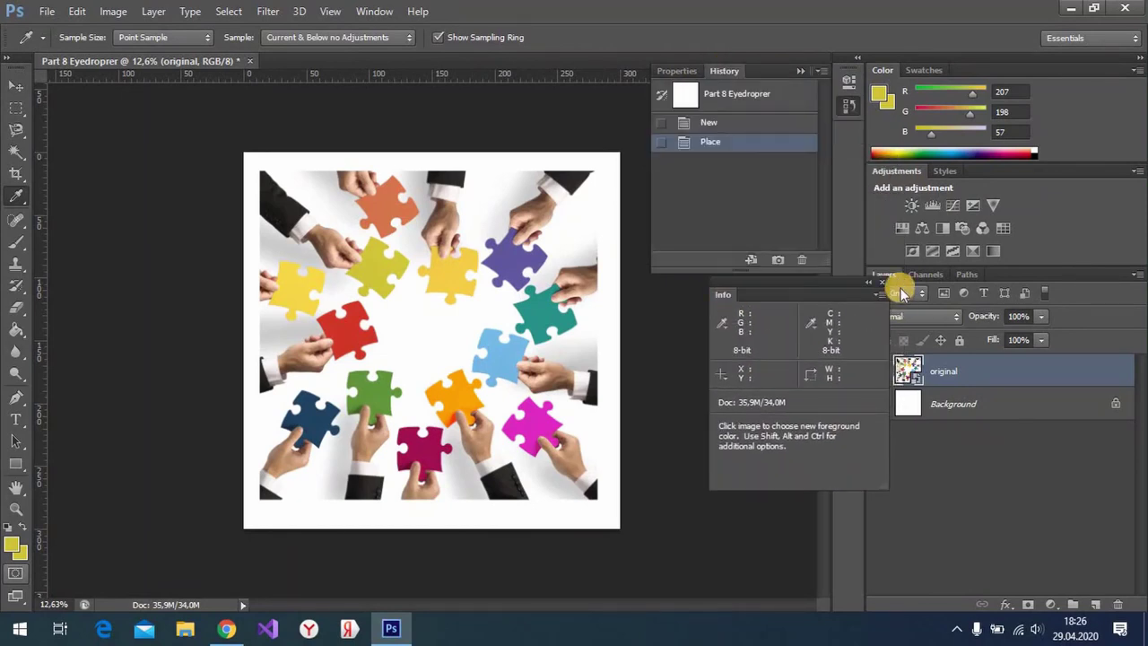
{"action": "left_click", "coordinate": [883, 285]}
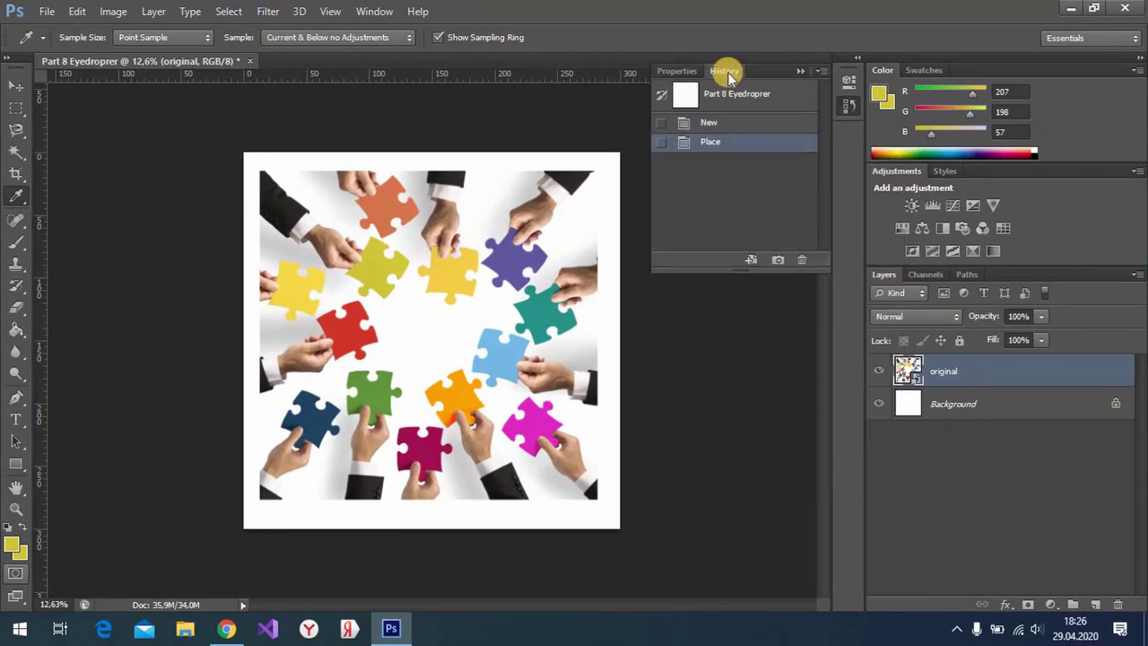
{"action": "left_click", "coordinate": [801, 71]}
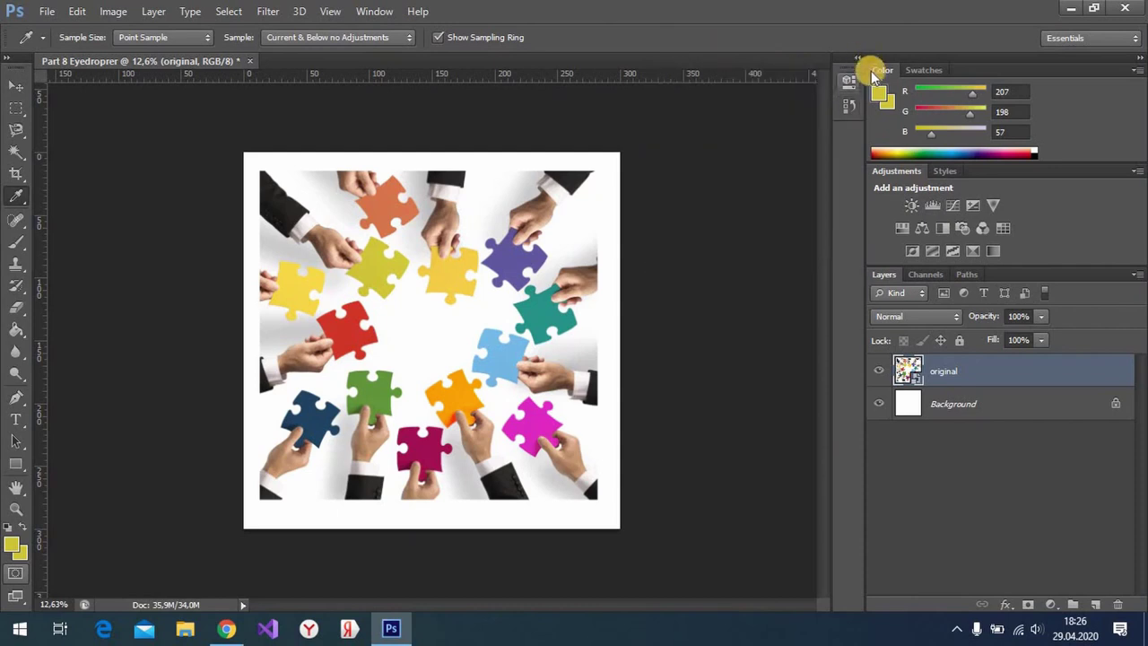
- Reopen Info from the Window menu and dock it with Properties and History, expanded
{"action": "left_click", "coordinate": [374, 12]}
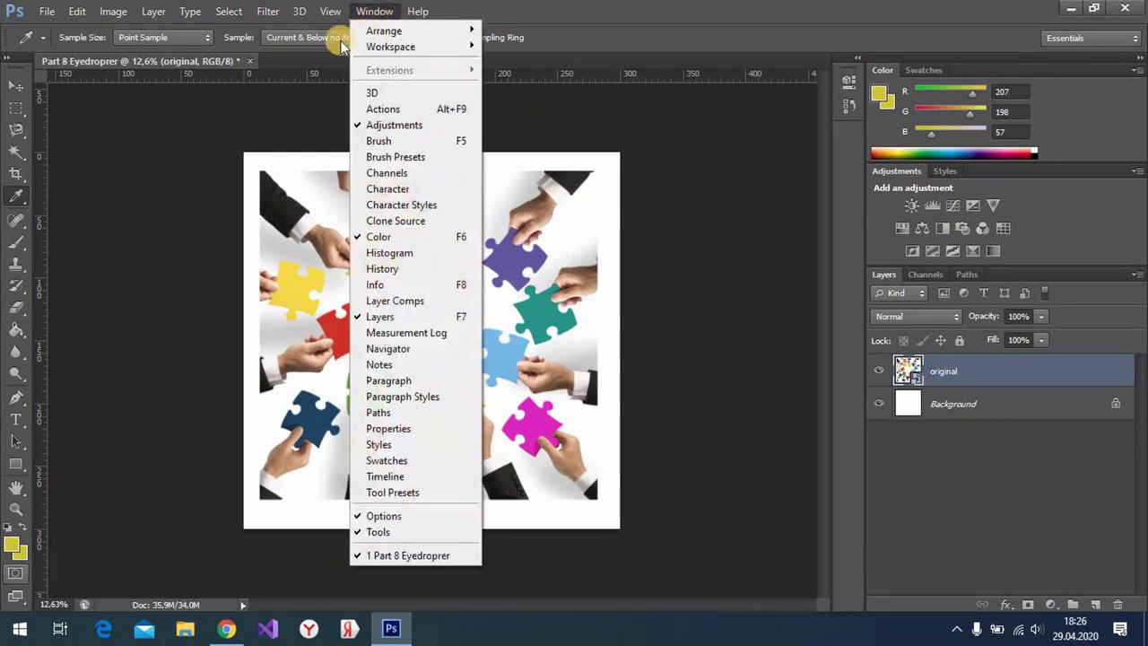
{"action": "left_click", "coordinate": [394, 284]}
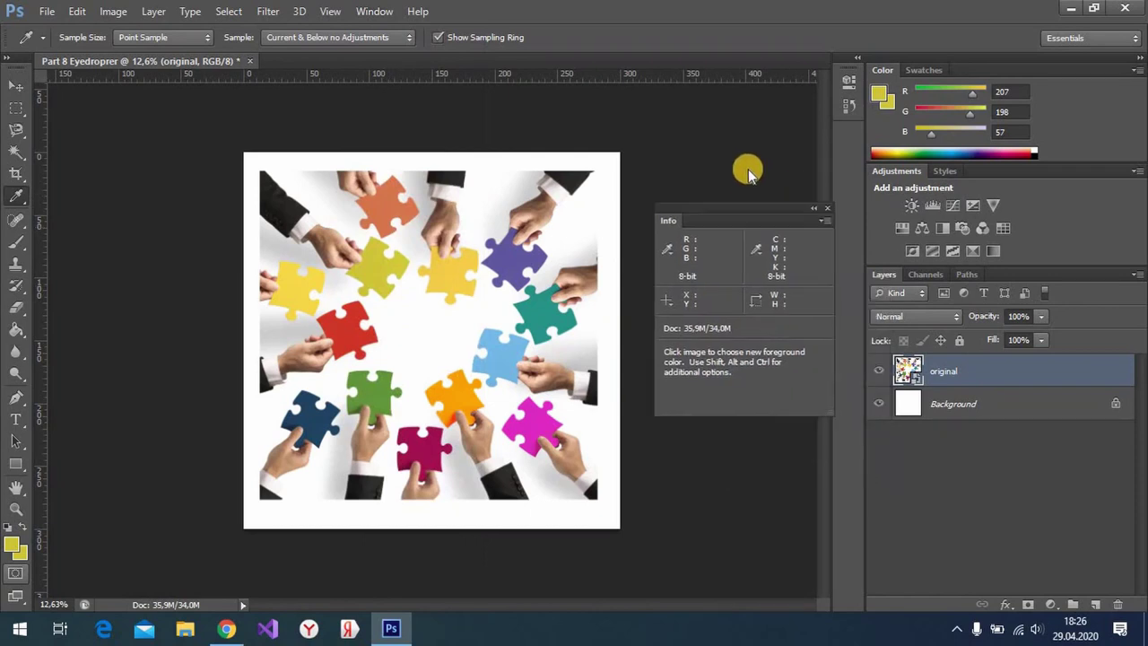
{"action": "mouse_move", "coordinate": [789, 291]}
{"action": "left_mouse_down"}
{"action": "mouse_move", "coordinate": [739, 134]}
{"action": "mouse_move", "coordinate": [857, 74]}
{"action": "left_mouse_up"}
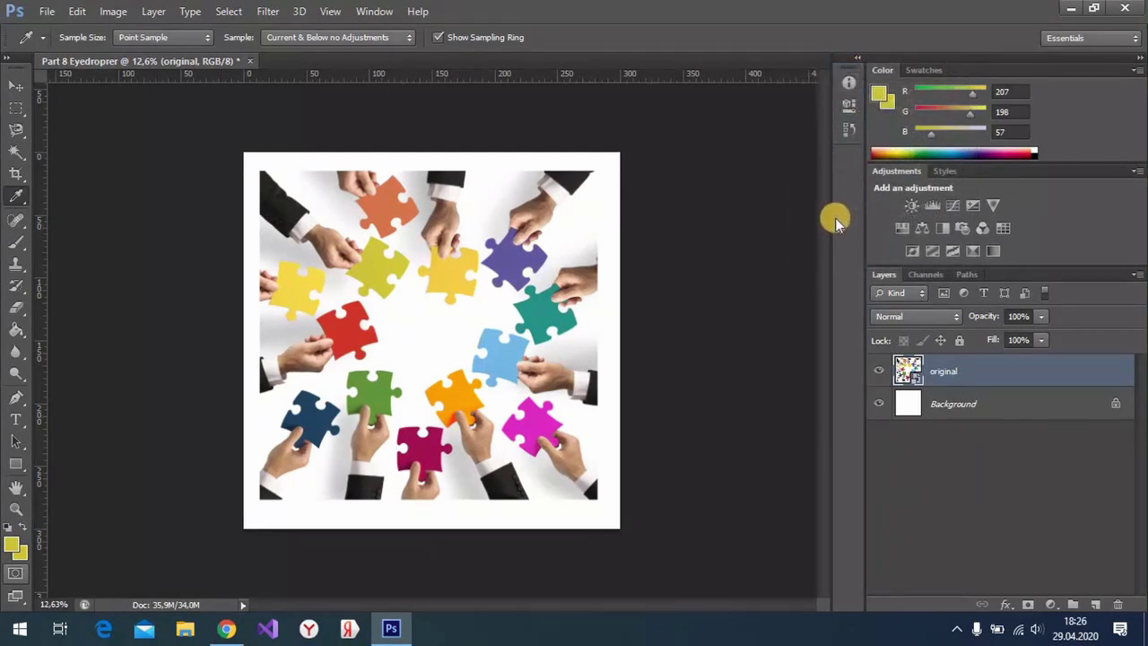
{"action": "left_click", "coordinate": [848, 104]}
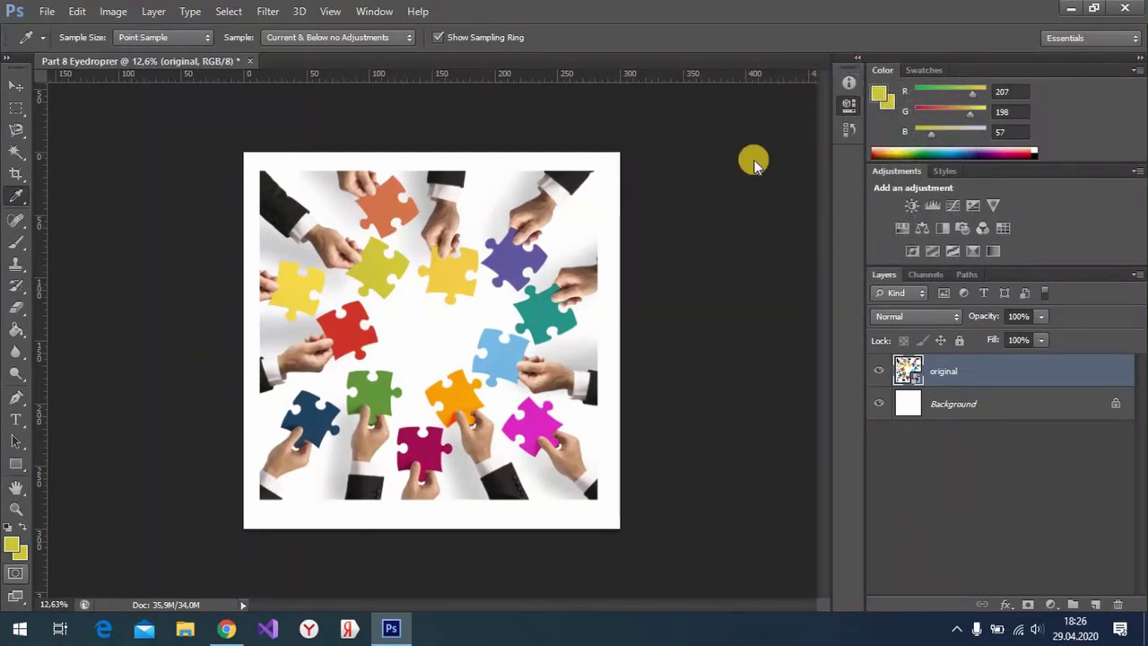
- Sample the purple and magenta puzzle pieces, reading their RGB values in the Info panel
{"action": "left_click", "coordinate": [848, 82]}
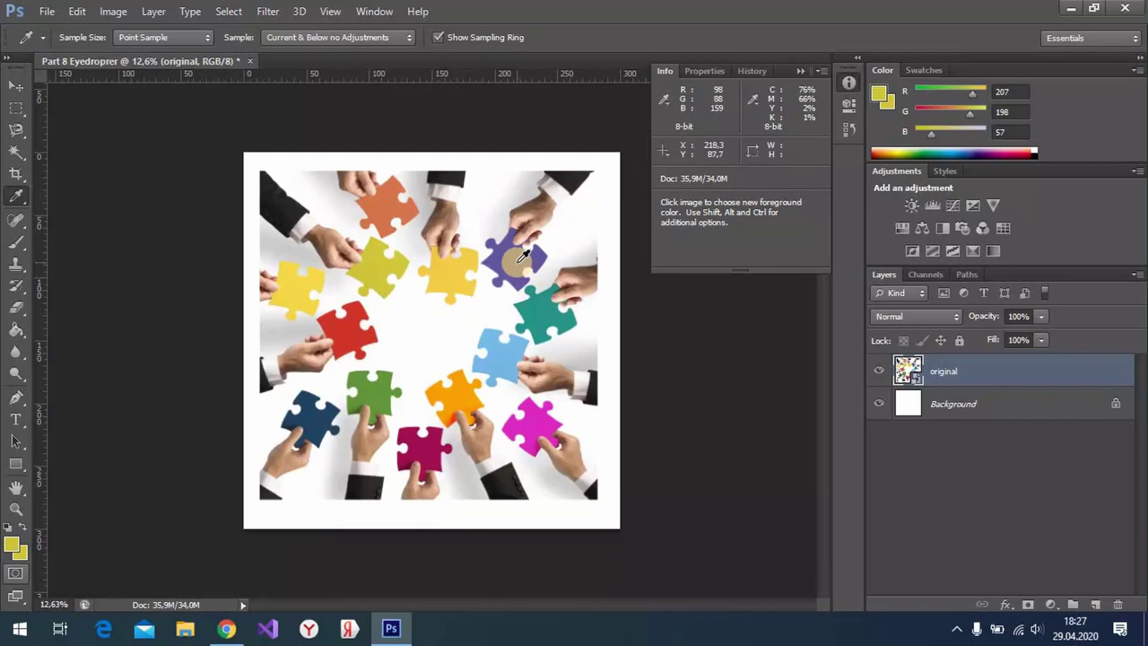
{"action": "left_click_drag", "start_coordinate": [525, 256], "coordinate": [514, 253]}
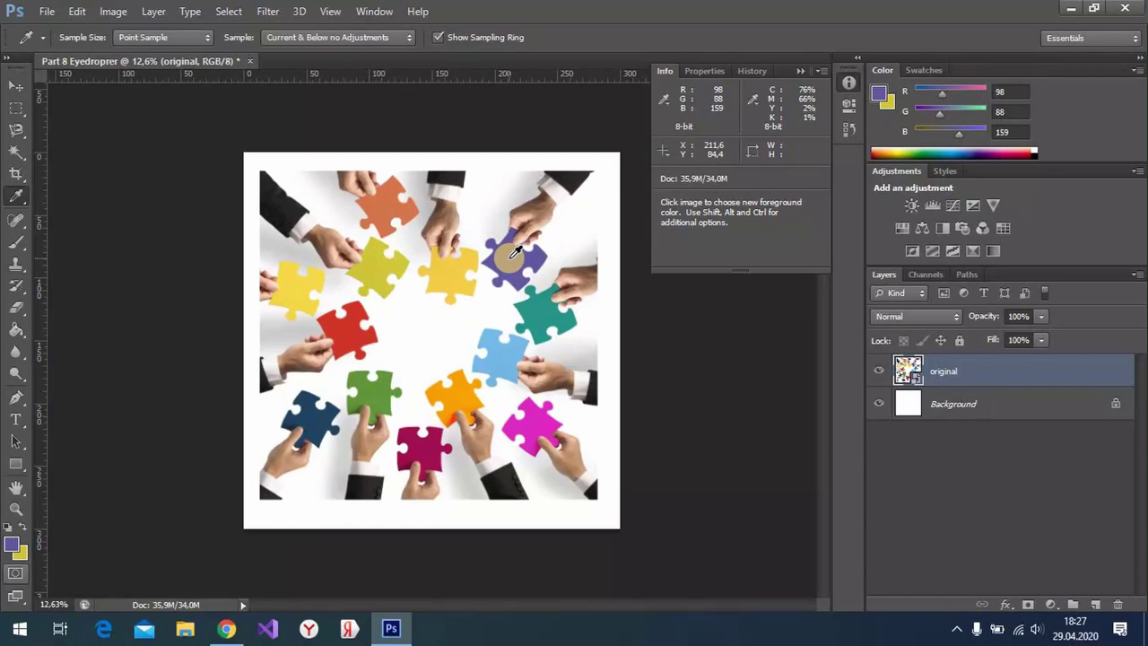
{"action": "left_click_drag", "start_coordinate": [514, 253], "coordinate": [516, 255]}
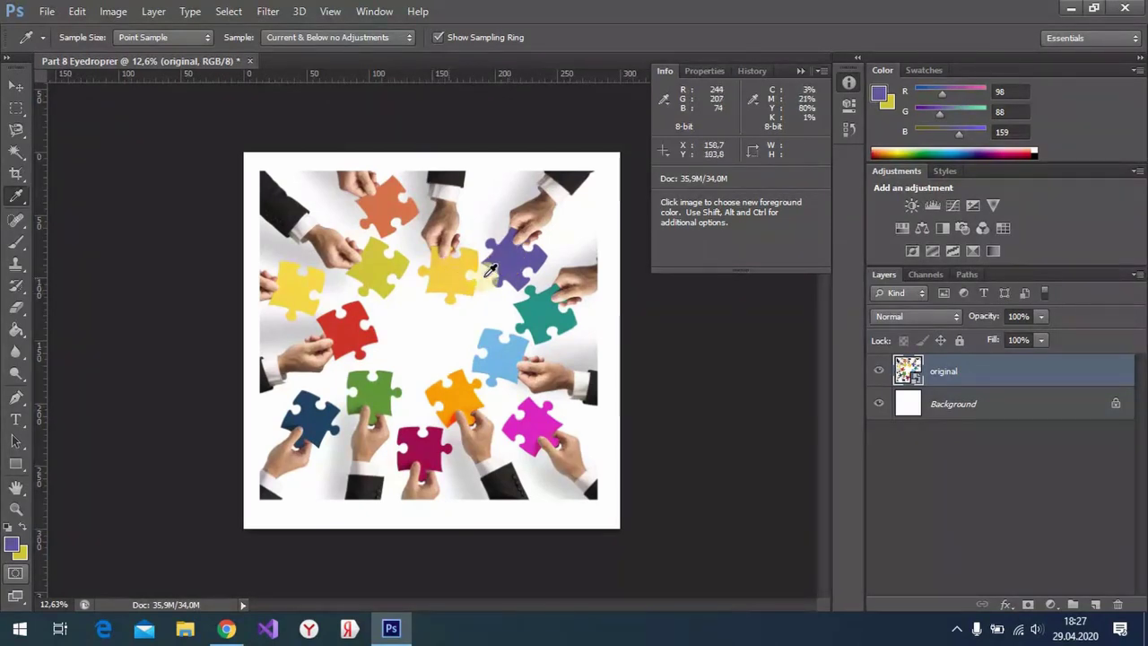
{"action": "left_click", "coordinate": [531, 251]}
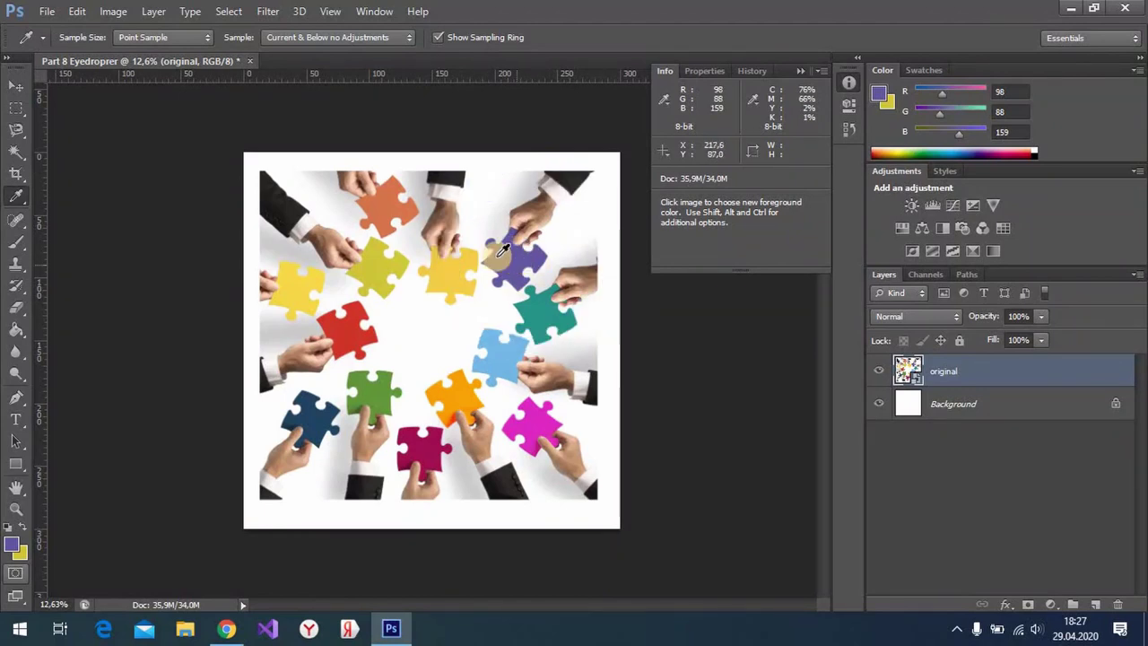
{"action": "left_click", "coordinate": [431, 443]}
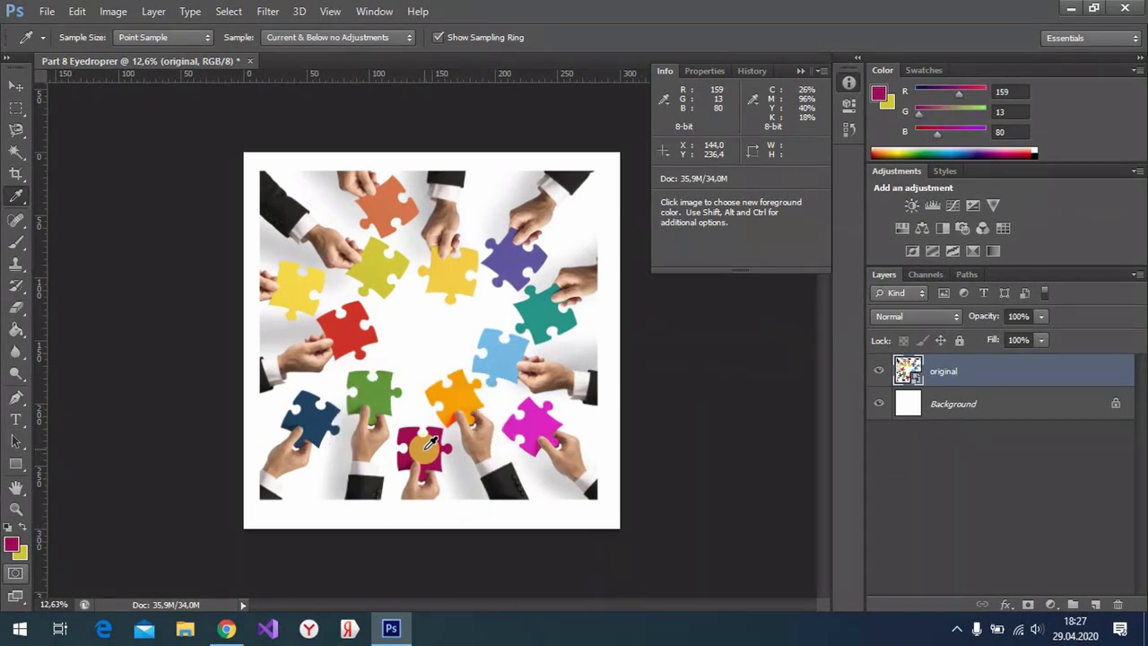
{"action": "left_click_drag", "start_coordinate": [430, 443], "coordinate": [388, 384]}
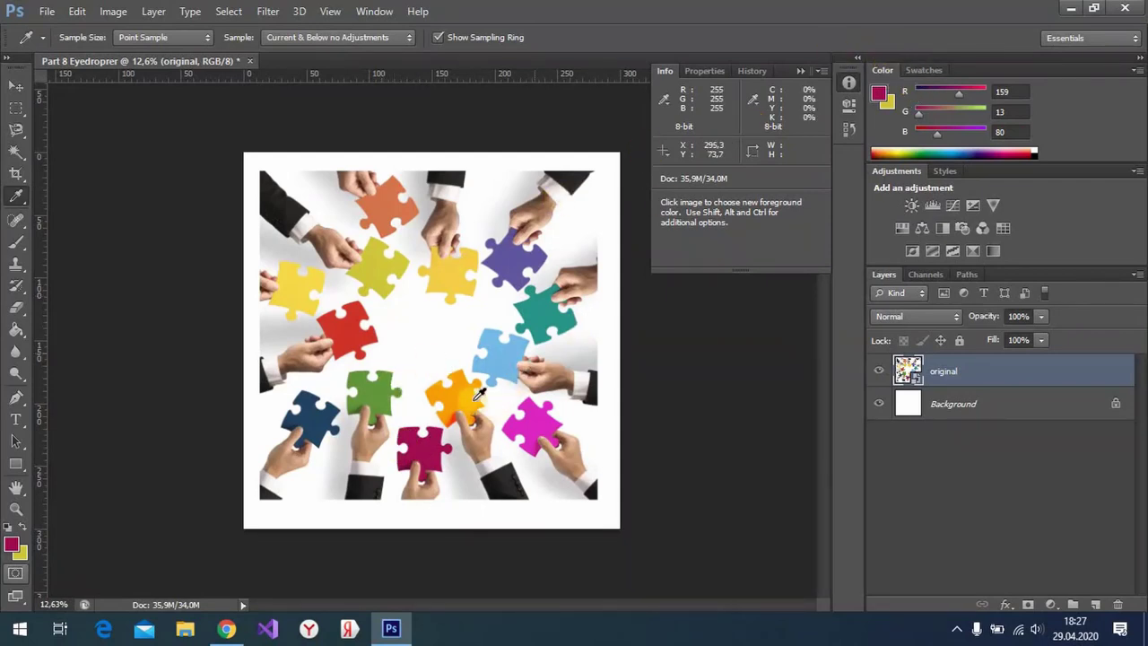
{"action": "mouse_move", "coordinate": [388, 384]}
{"action": "left_mouse_down"}
{"action": "mouse_move", "coordinate": [430, 441]}
{"action": "mouse_move", "coordinate": [357, 344]}
{"action": "mouse_move", "coordinate": [381, 264]}
{"action": "left_mouse_up"}
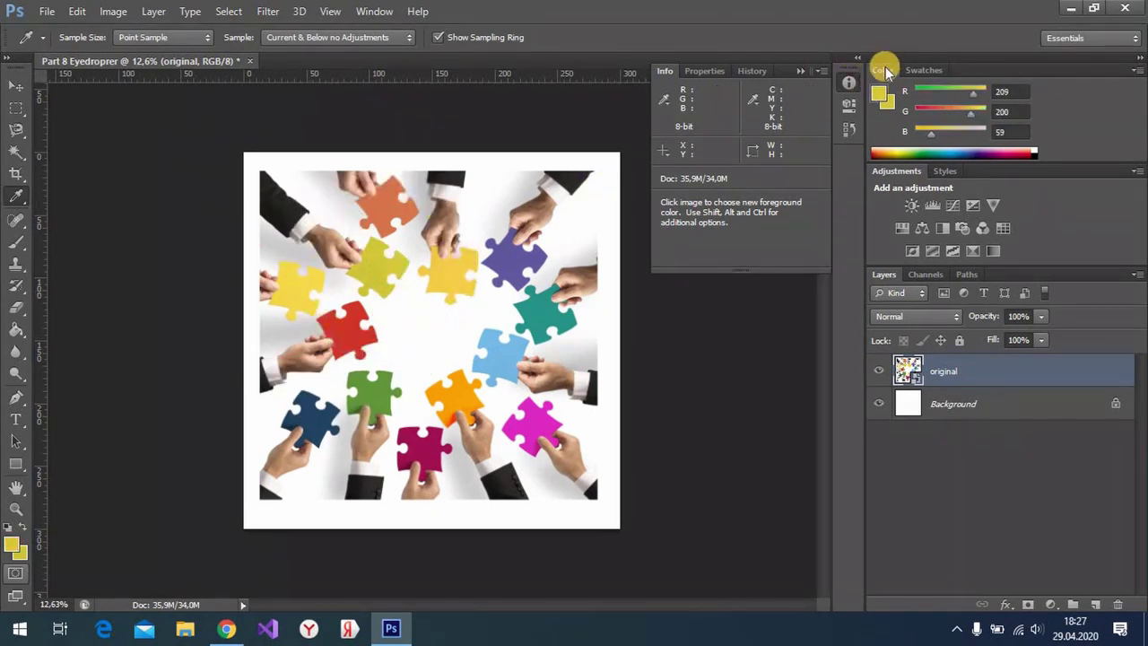
- Toggle the colour panel views and browse the Window menu without choosing a panel
{"action": "left_click", "coordinate": [885, 66]}
{"action": "left_click", "coordinate": [888, 70]}
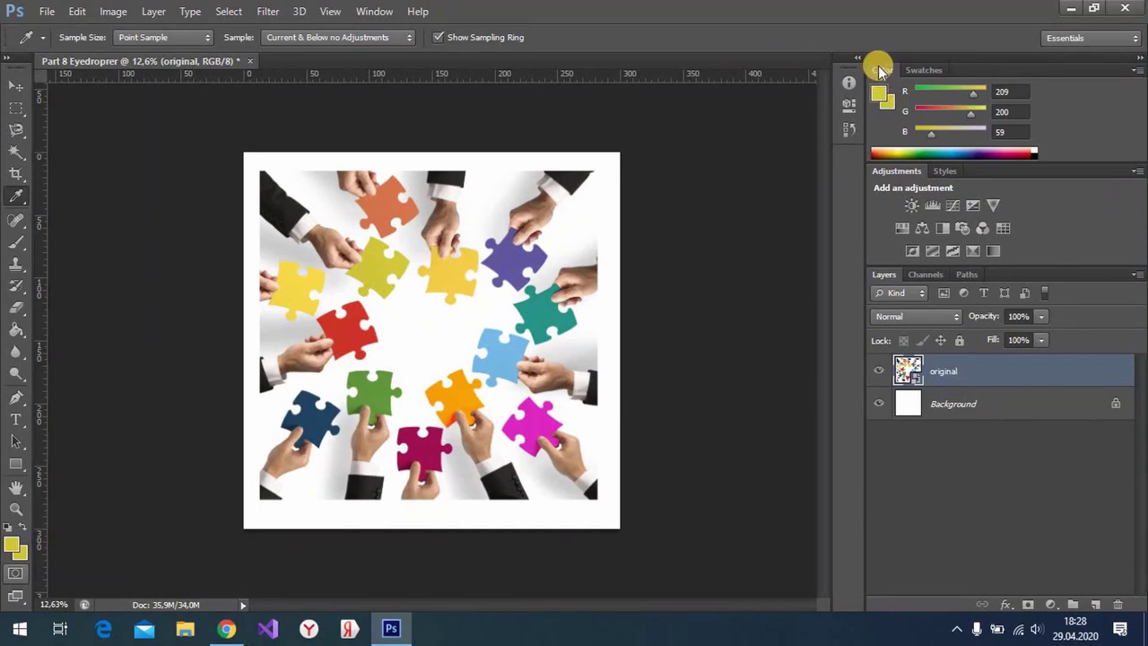
{"action": "left_click", "coordinate": [372, 12]}
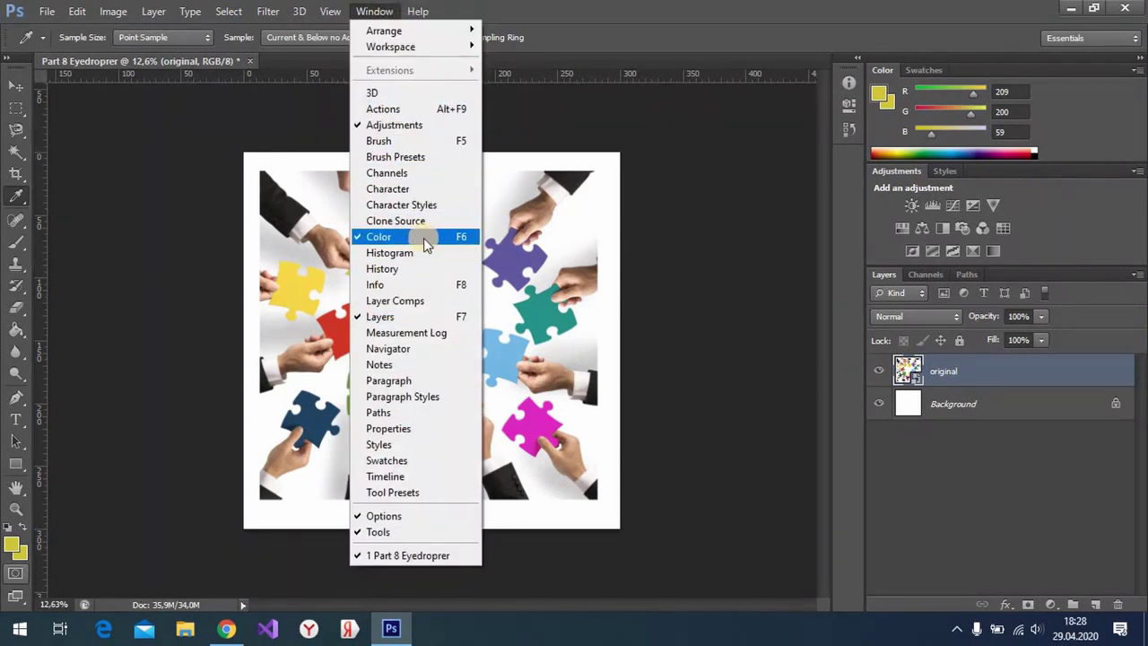
{"action": "left_click", "coordinate": [613, 18]}
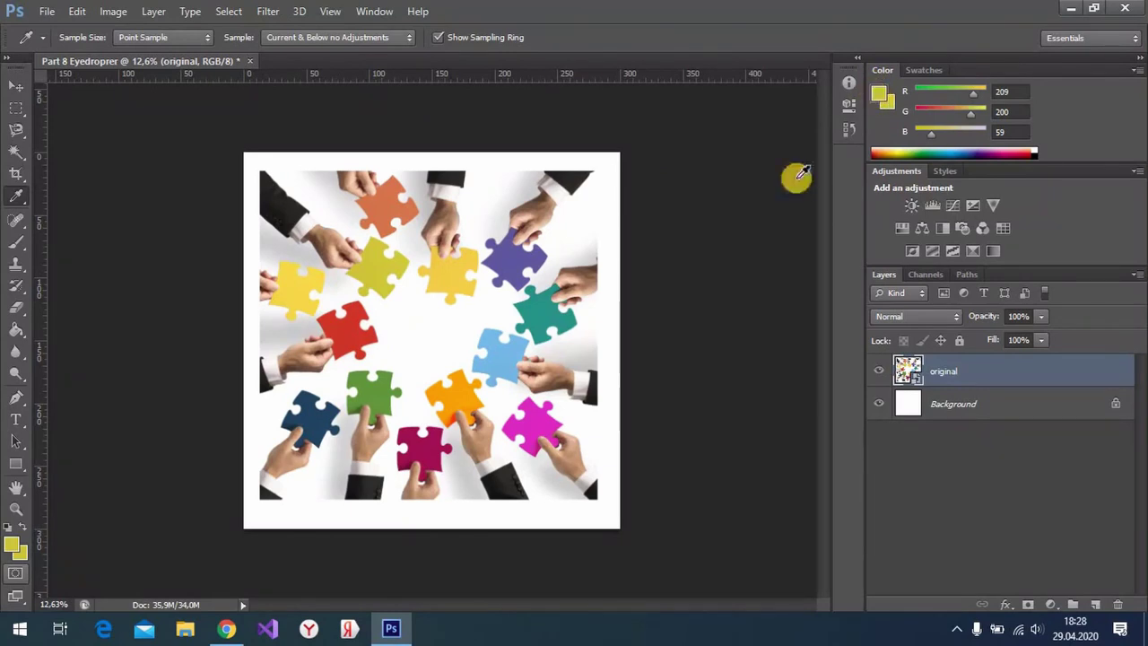
- Sample the green, dark blue and yellow pieces, ending on dark magenta R159 G14 B81
{"action": "left_click", "coordinate": [393, 376]}
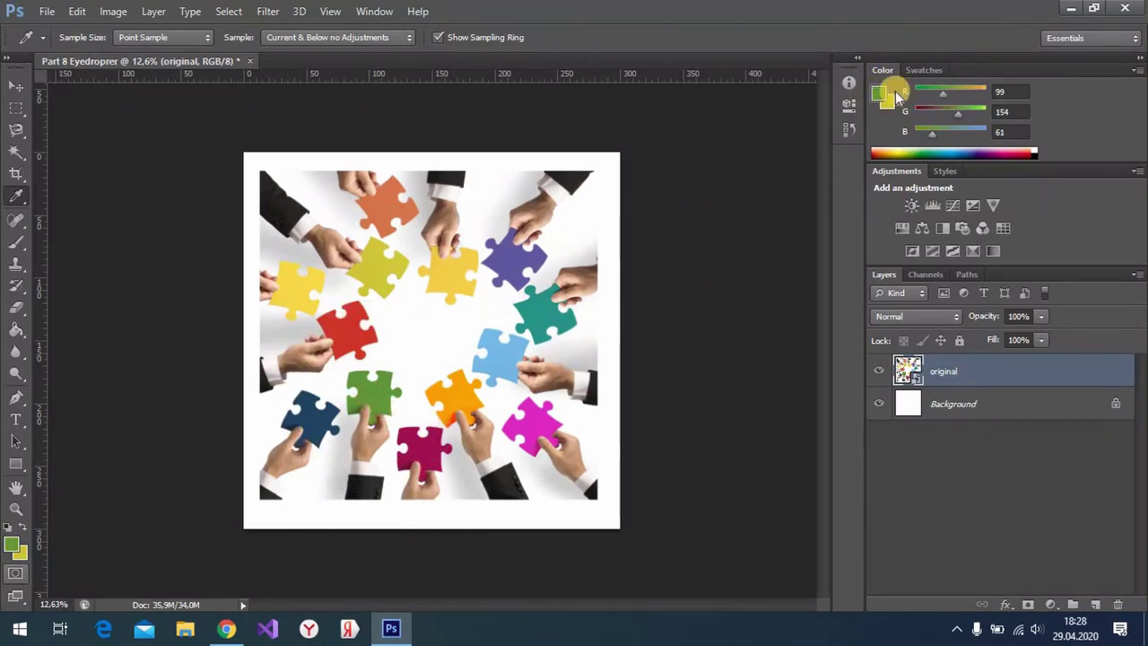
{"action": "left_click", "coordinate": [316, 412]}
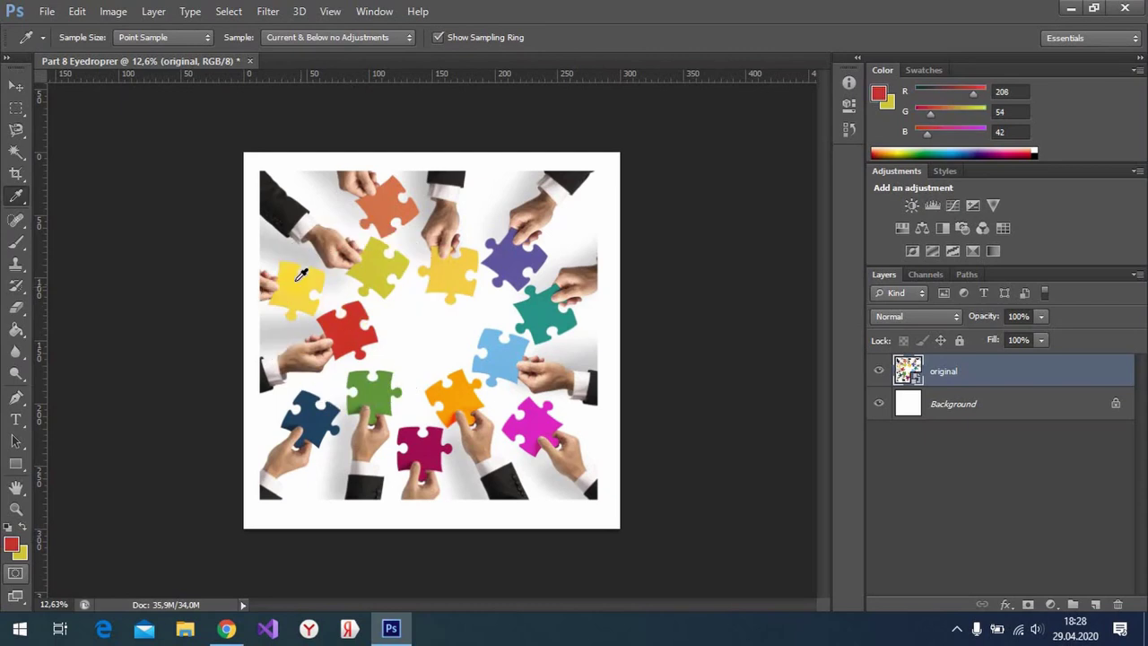
{"action": "left_click", "coordinate": [298, 280]}
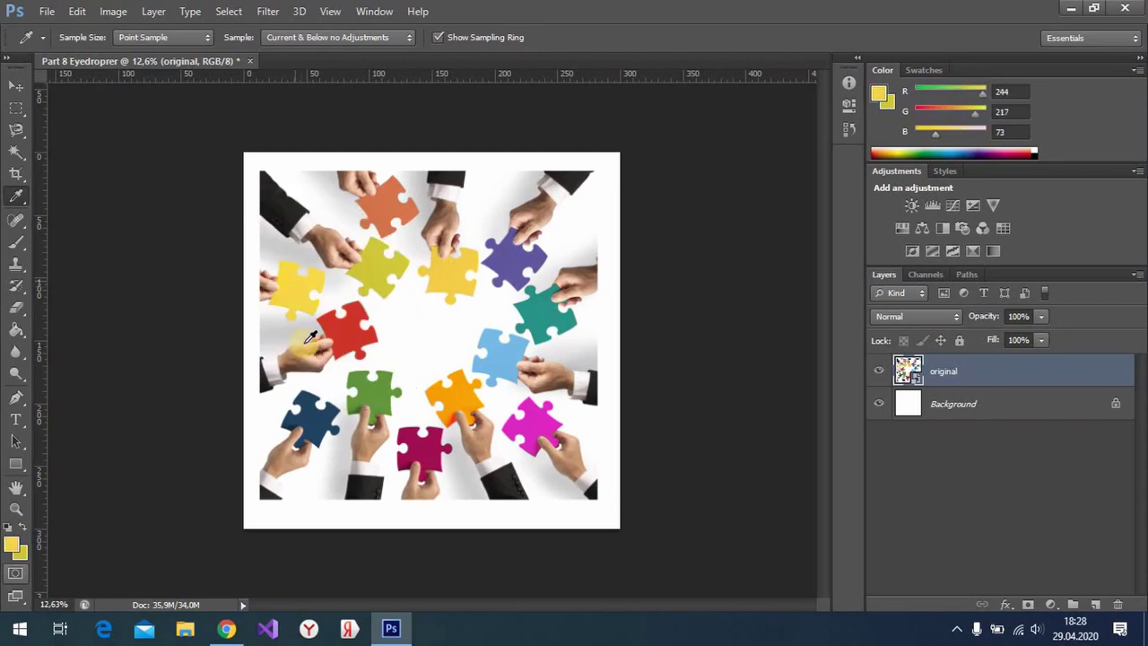
{"action": "left_click", "coordinate": [422, 441]}
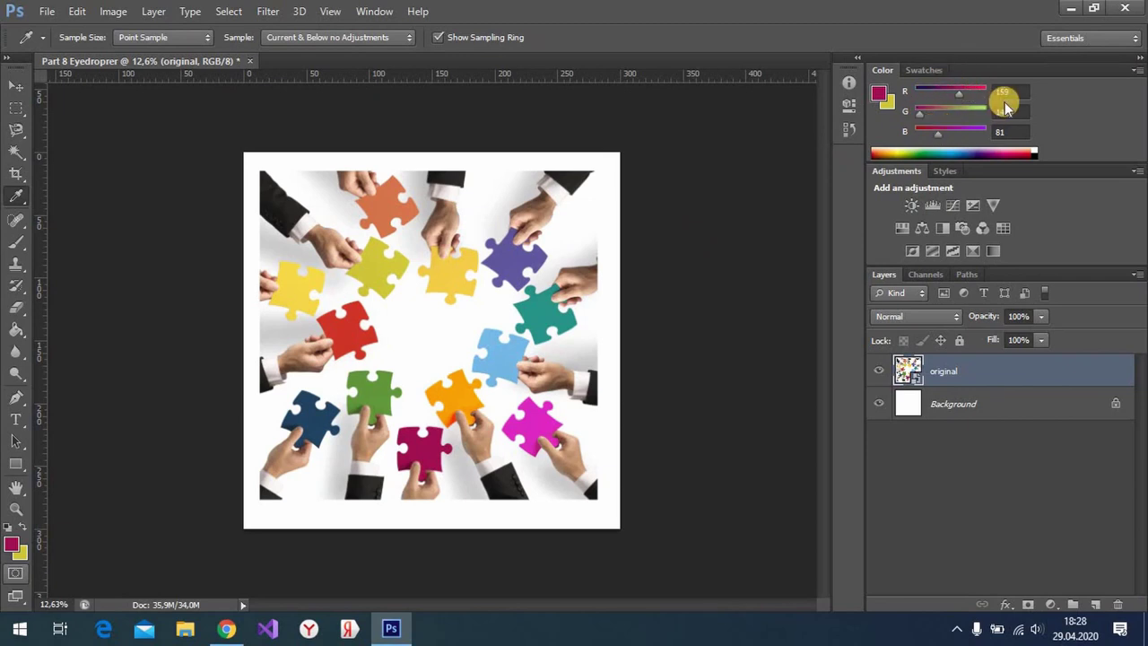
{"action": "left_click_drag", "start_coordinate": [961, 97], "coordinate": [982, 116]}
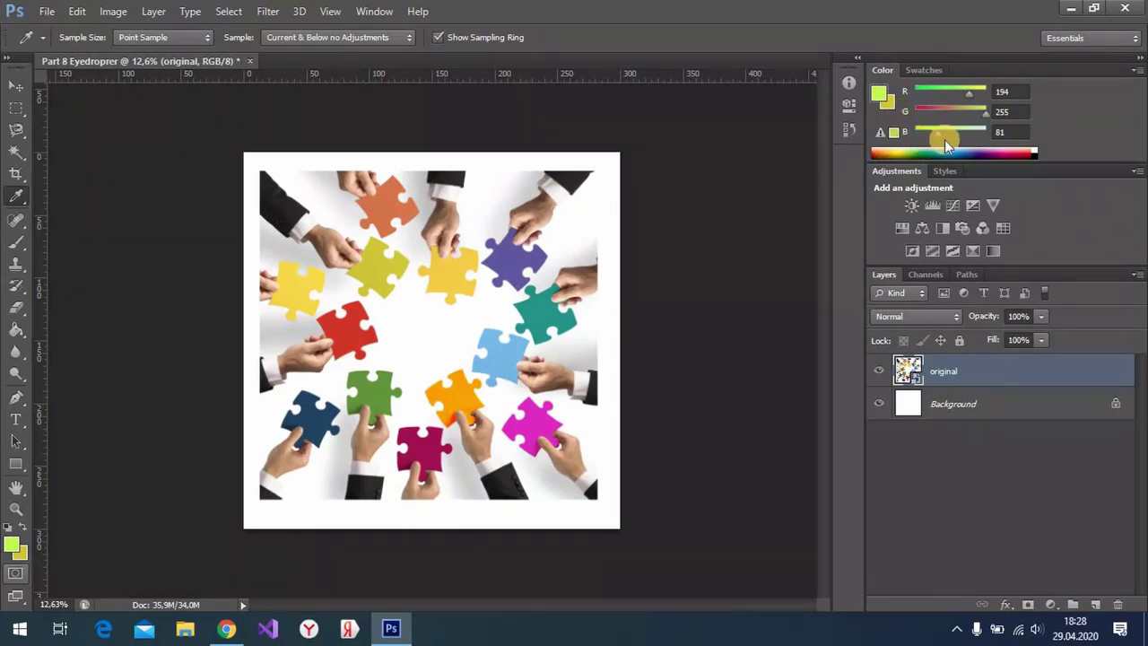
{"action": "left_click", "coordinate": [428, 451]}
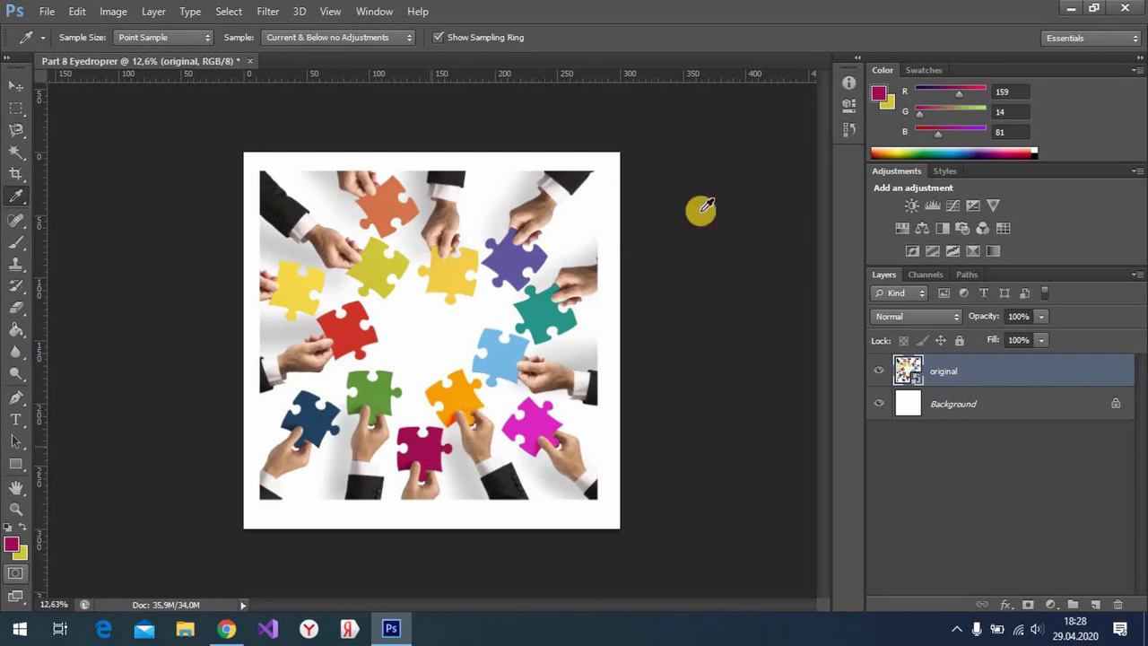
{"action": "left_click", "coordinate": [880, 95]}
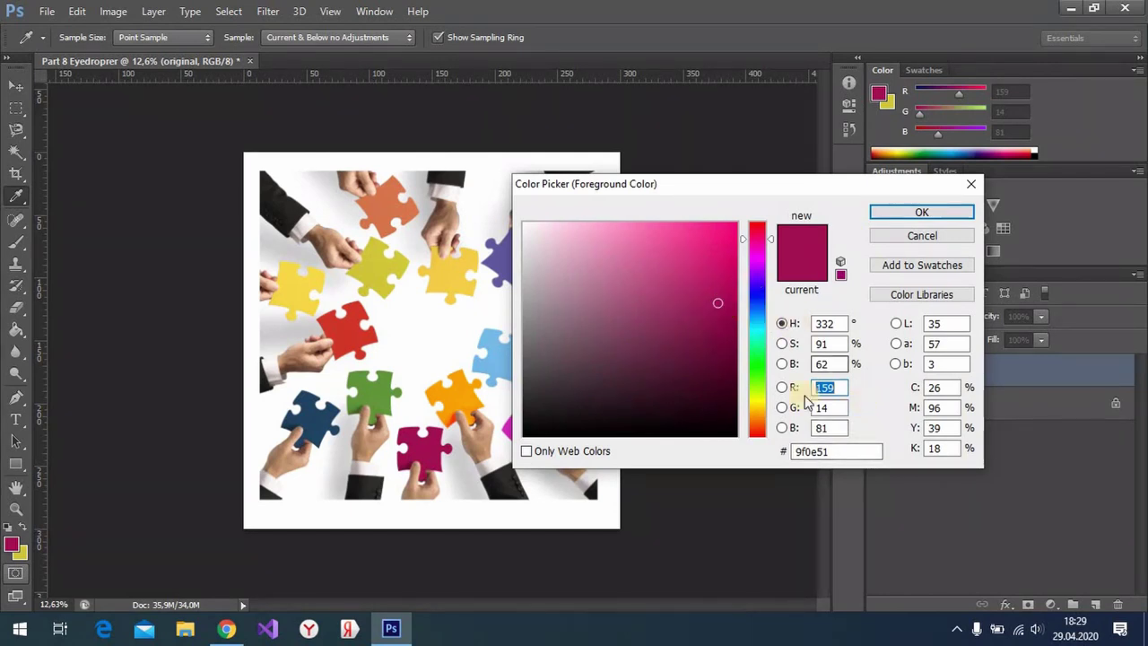
{"action": "left_click", "coordinate": [834, 451]}
{"action": "left_click_drag", "start_coordinate": [789, 451], "coordinate": [829, 451]}
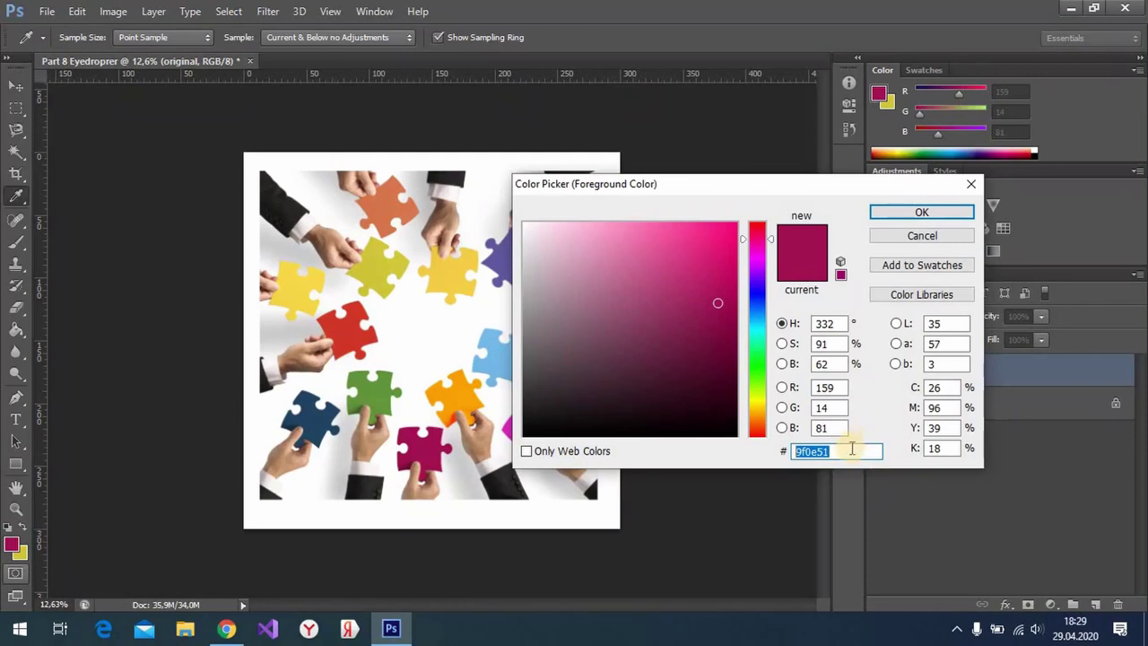
{"action": "right_click", "coordinate": [817, 455]}
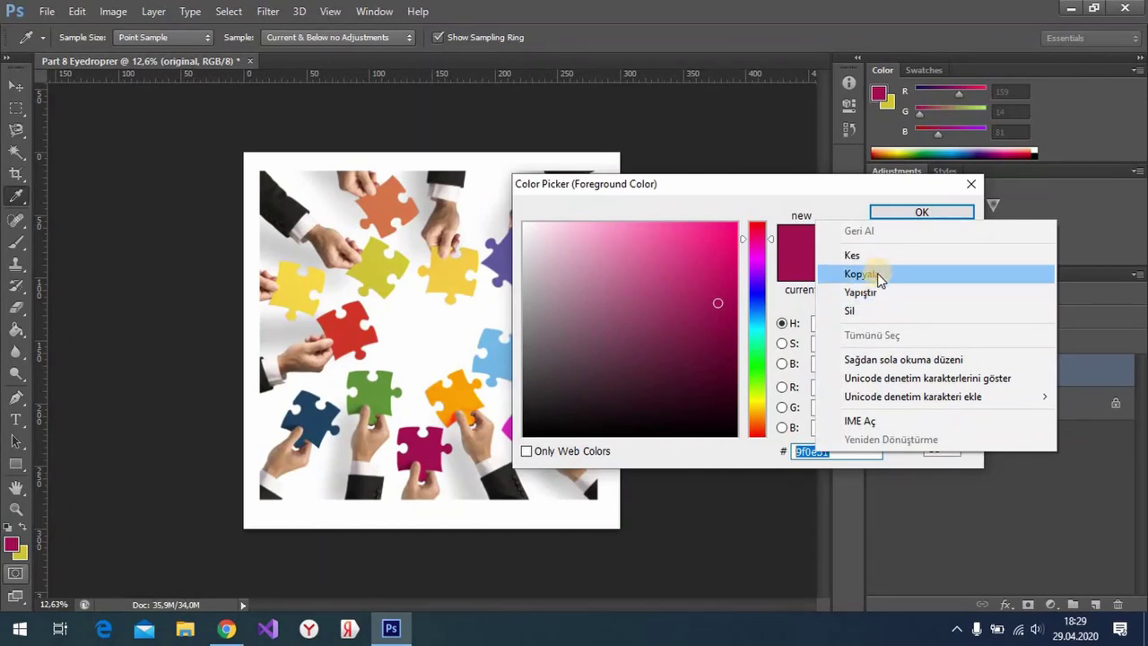
{"action": "left_click", "coordinate": [877, 274]}
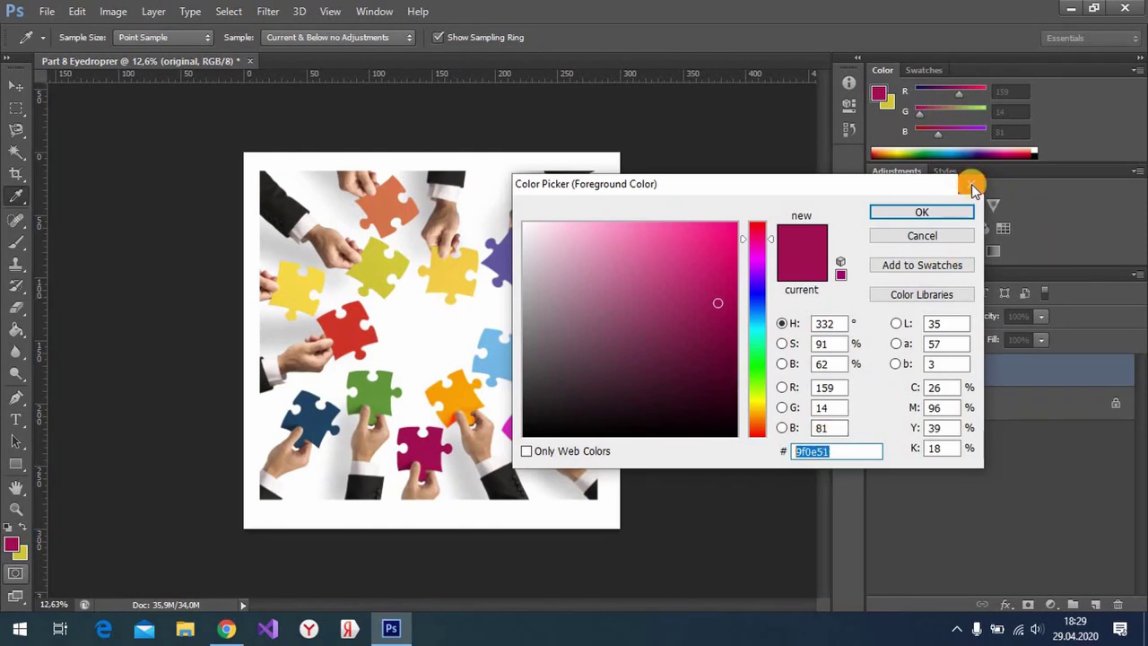
{"action": "key", "text": "Return"}
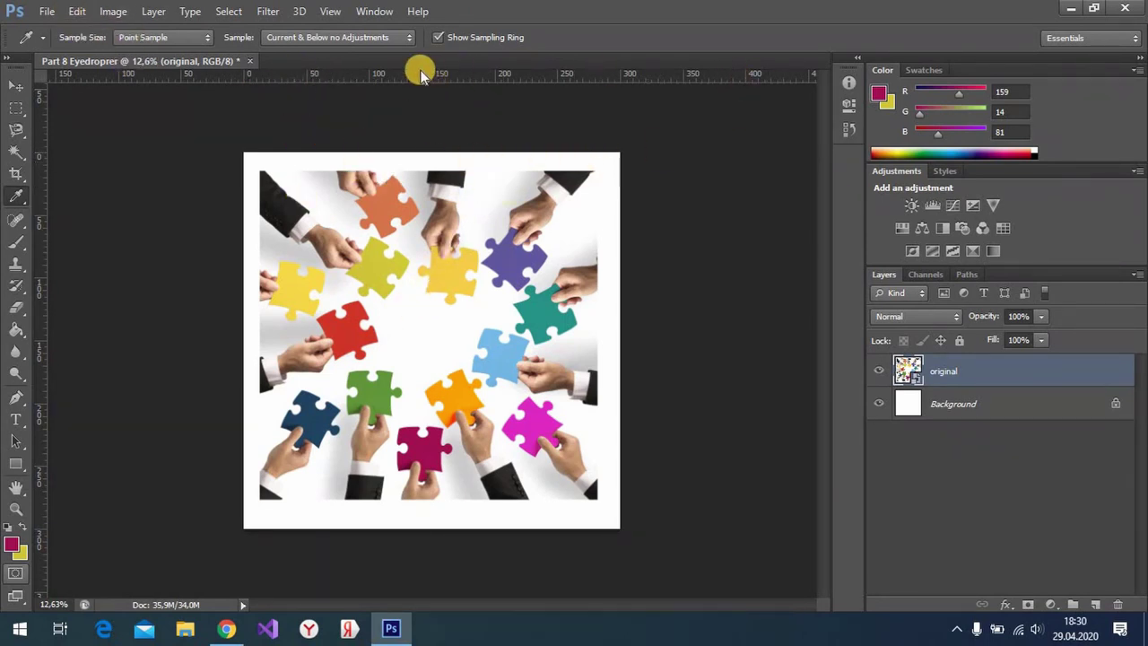
- Scale the puzzle photo to about 43% × 40% in the canvas's lower left and commit
{"action": "key", "text": "v"}
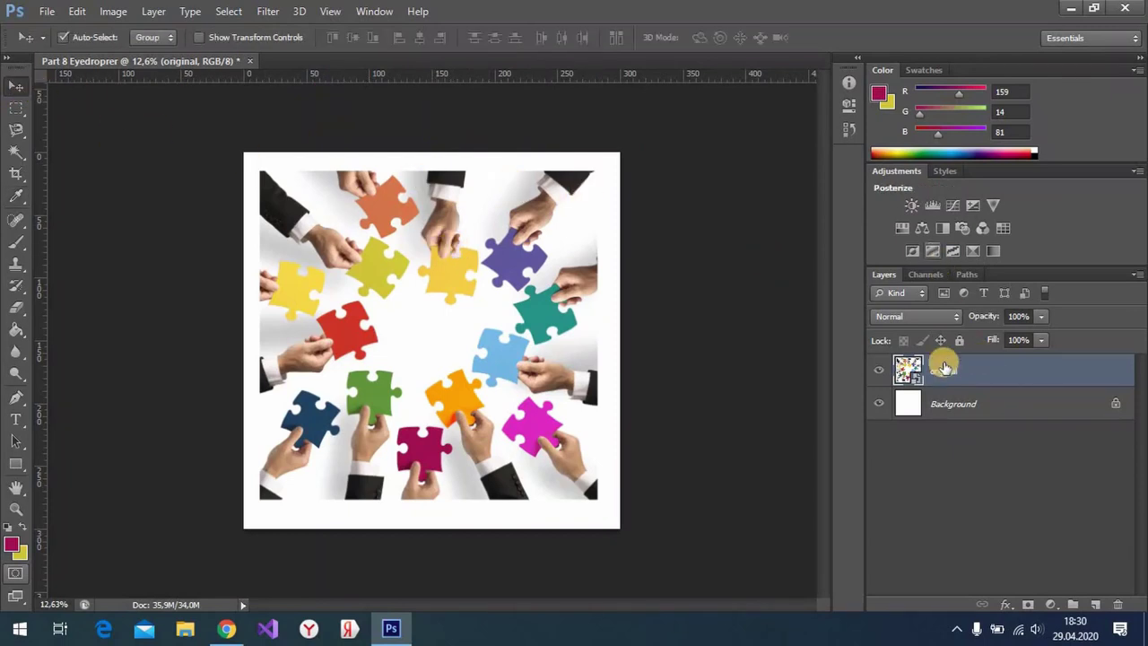
{"action": "left_click_drag", "start_coordinate": [518, 330], "coordinate": [512, 347]}
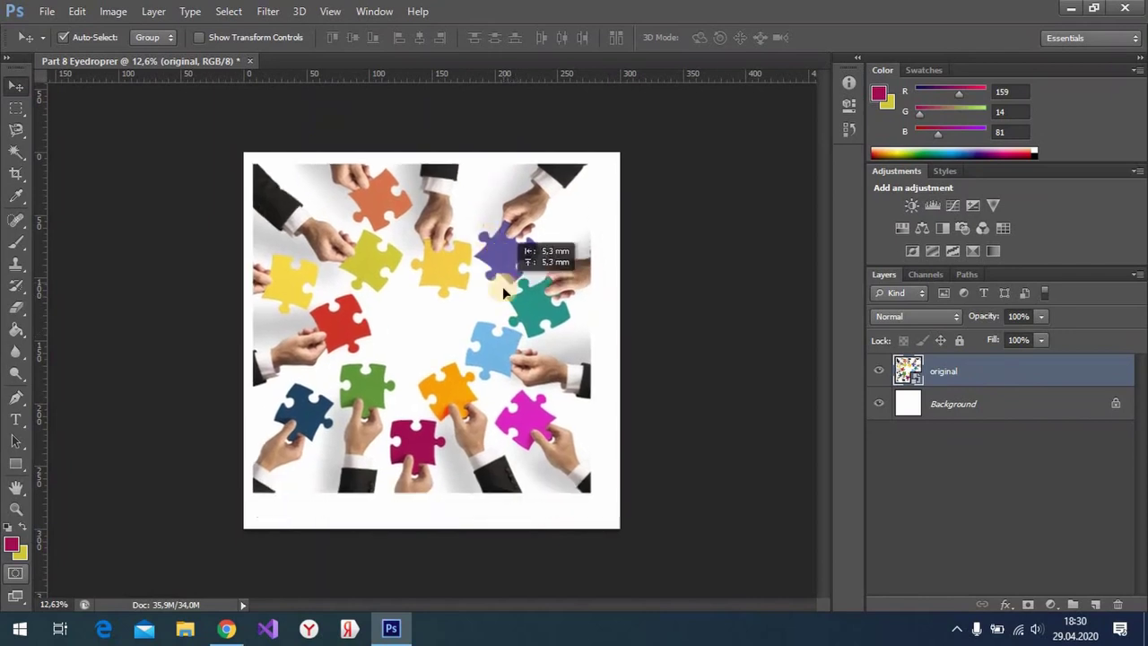
{"action": "left_click", "coordinate": [199, 36]}
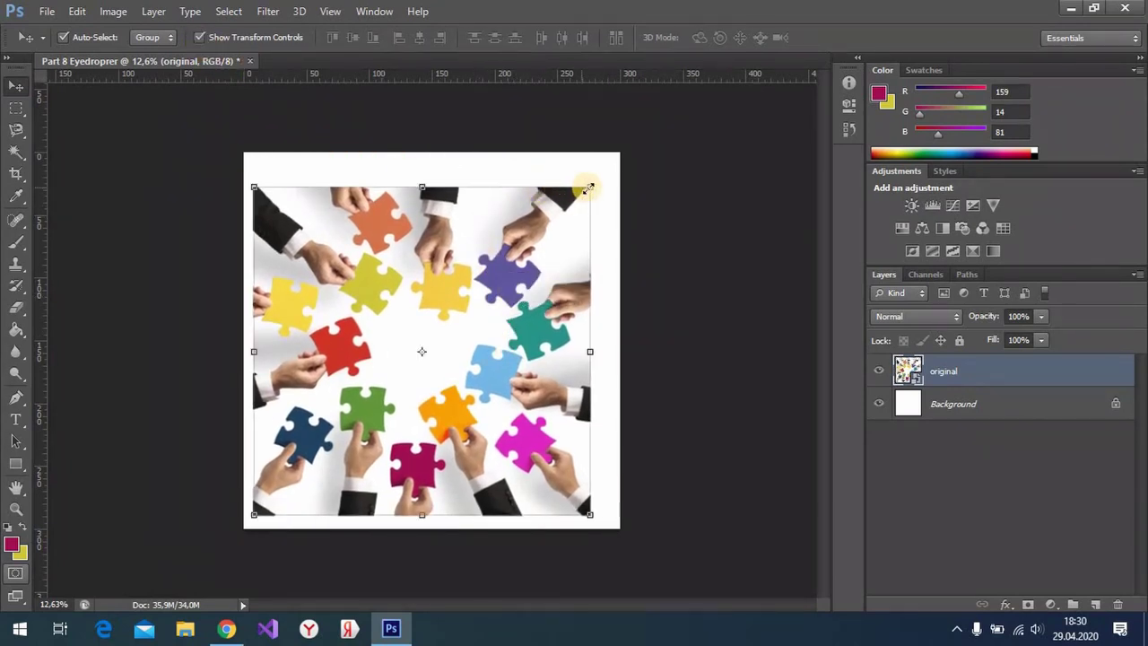
{"action": "left_click_drag", "start_coordinate": [589, 187], "coordinate": [481, 296]}
{"action": "left_click_drag", "start_coordinate": [399, 324], "coordinate": [396, 299]}
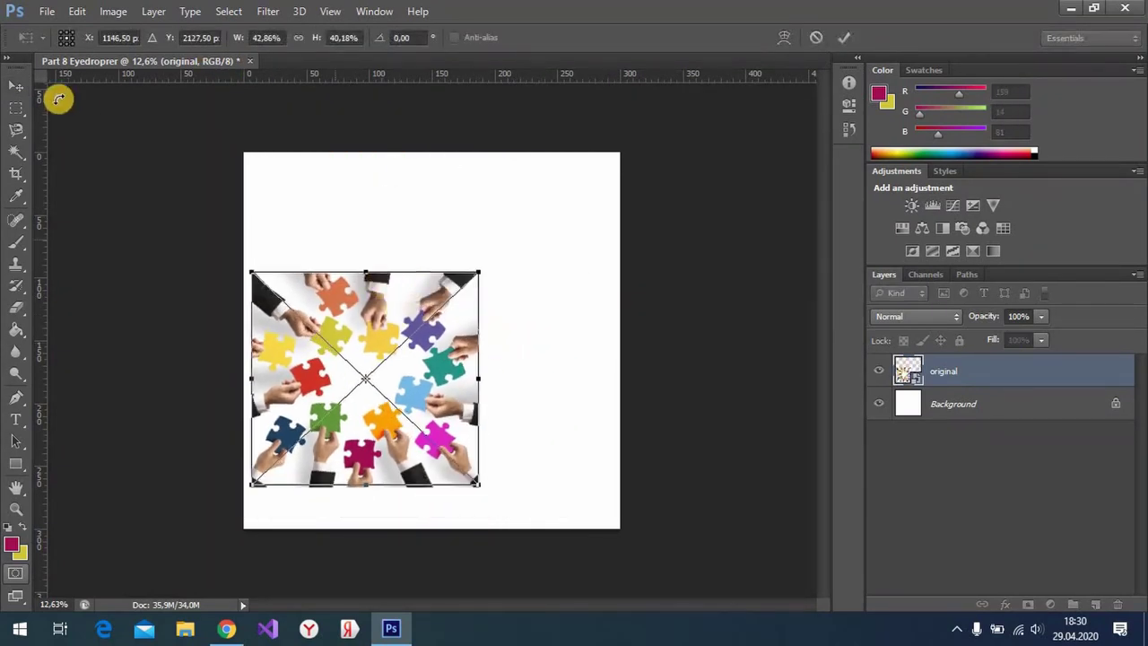
{"action": "left_click", "coordinate": [15, 108]}
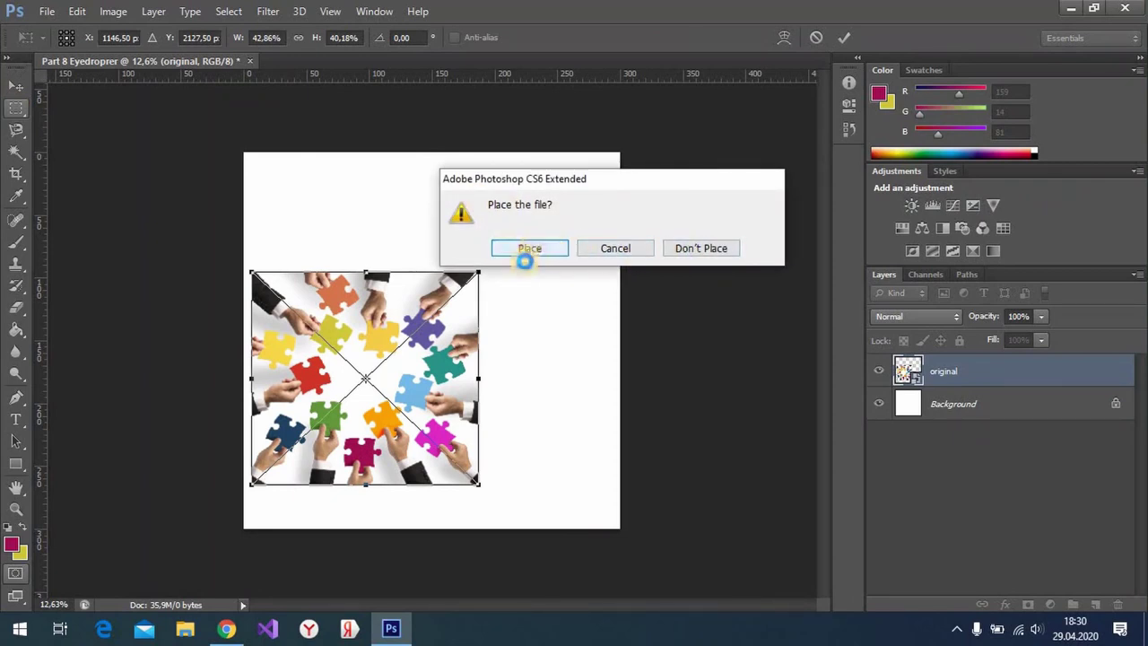
{"action": "left_click", "coordinate": [524, 259]}
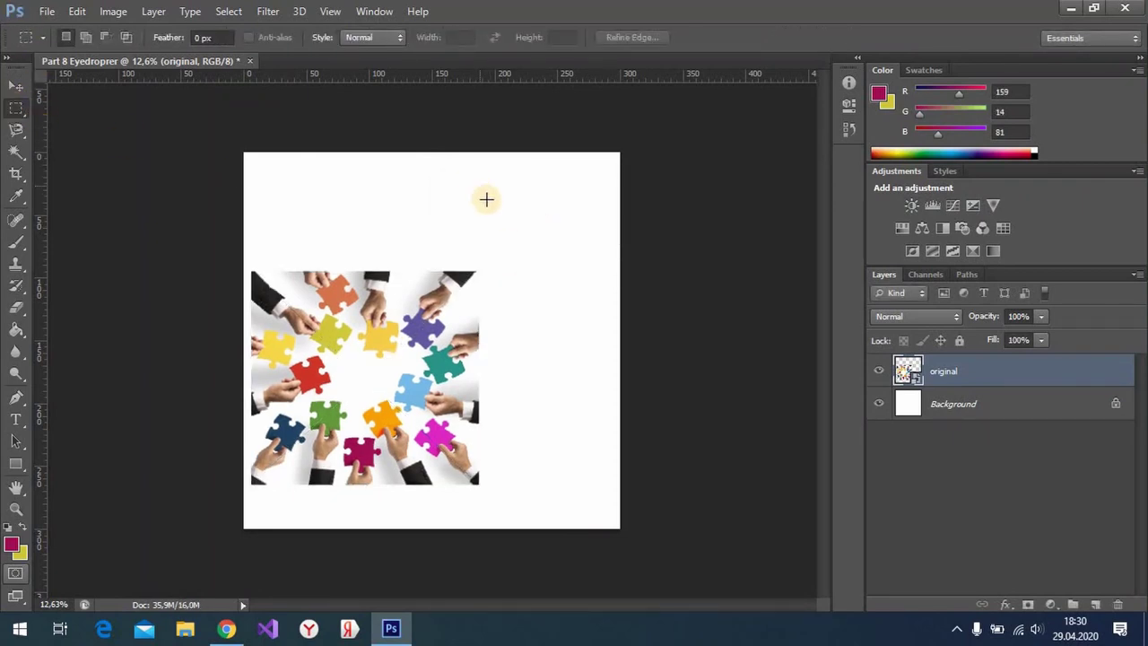
- Select a rectangle in the canvas's upper right and add an empty Layer 1
{"action": "mouse_move", "coordinate": [471, 176]}
{"action": "left_mouse_down"}
{"action": "mouse_move", "coordinate": [586, 248]}
{"action": "mouse_move", "coordinate": [597, 233]}
{"action": "left_mouse_up"}
{"action": "left_click", "coordinate": [590, 274]}
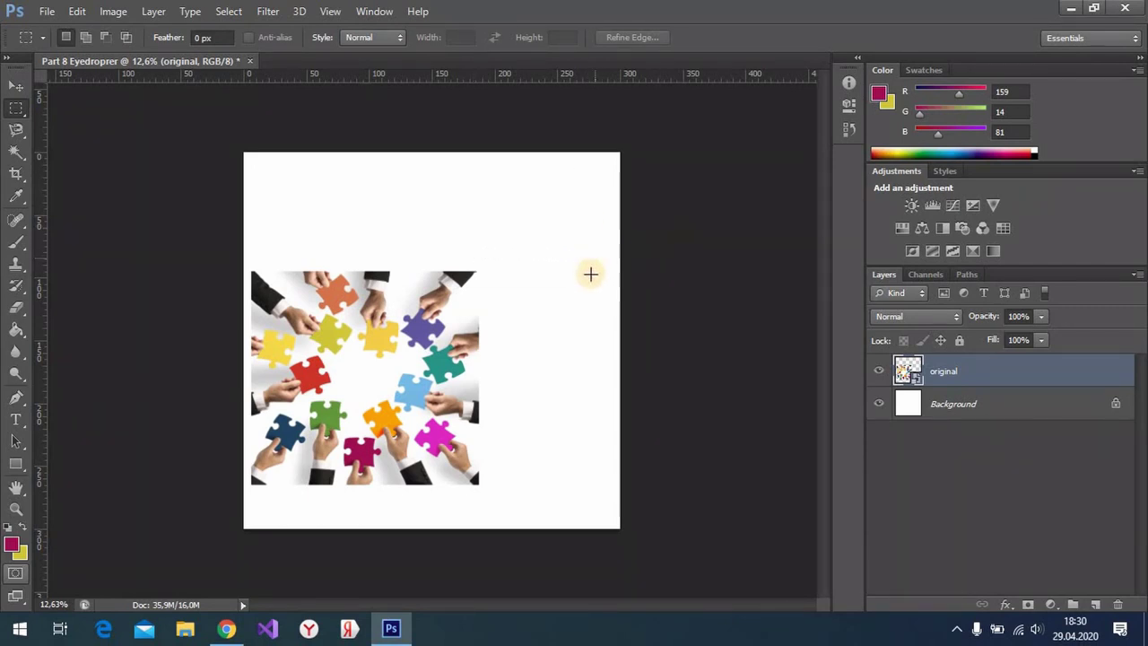
{"action": "key", "text": "ctrl+z"}
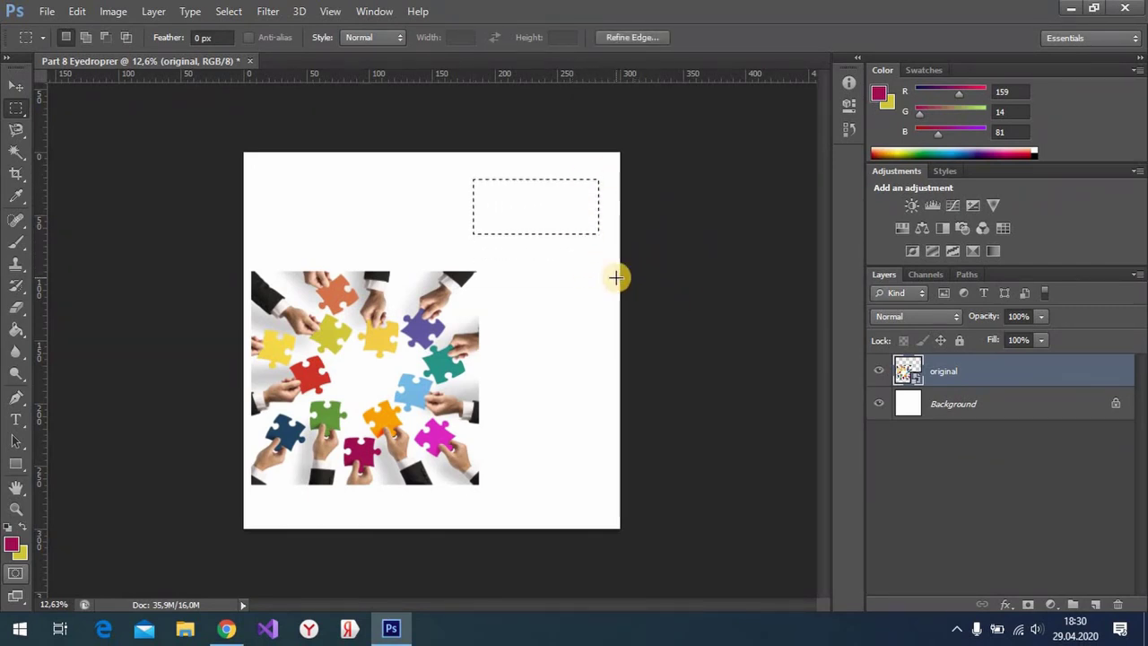
{"action": "left_click", "coordinate": [1094, 603]}
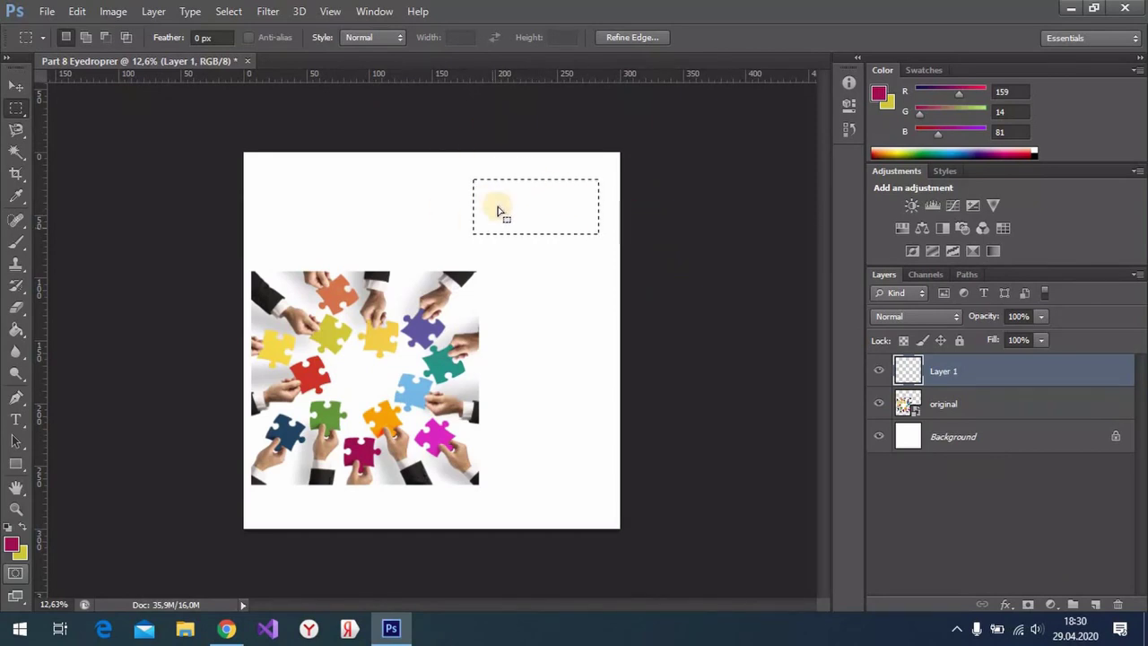
- Paste hex 9f0e51 into the foreground Color Picker and accept it as R159 G14 B81
{"action": "left_click", "coordinate": [883, 97]}
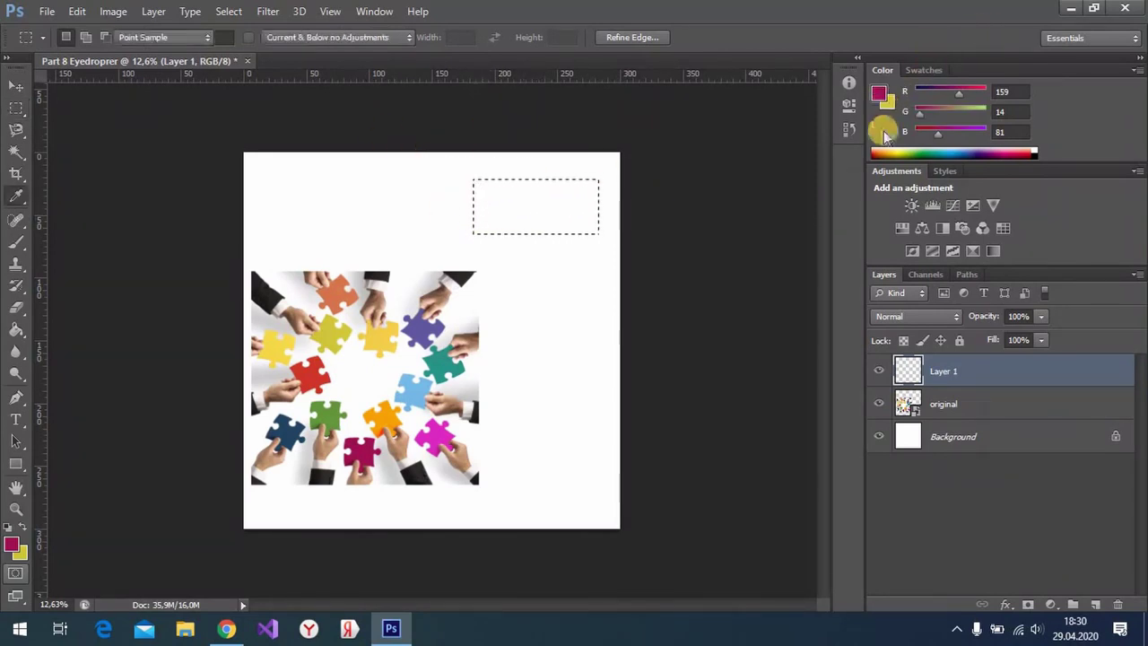
{"action": "left_click_drag", "start_coordinate": [768, 185], "coordinate": [976, 199]}
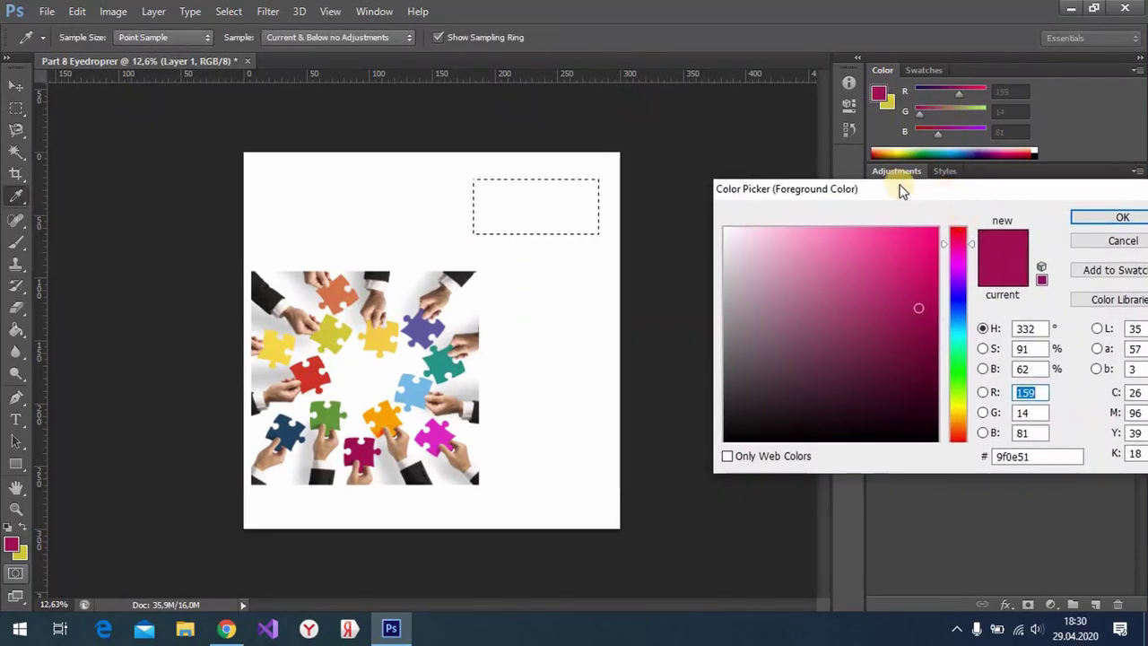
{"action": "left_click_drag", "start_coordinate": [901, 184], "coordinate": [849, 32]}
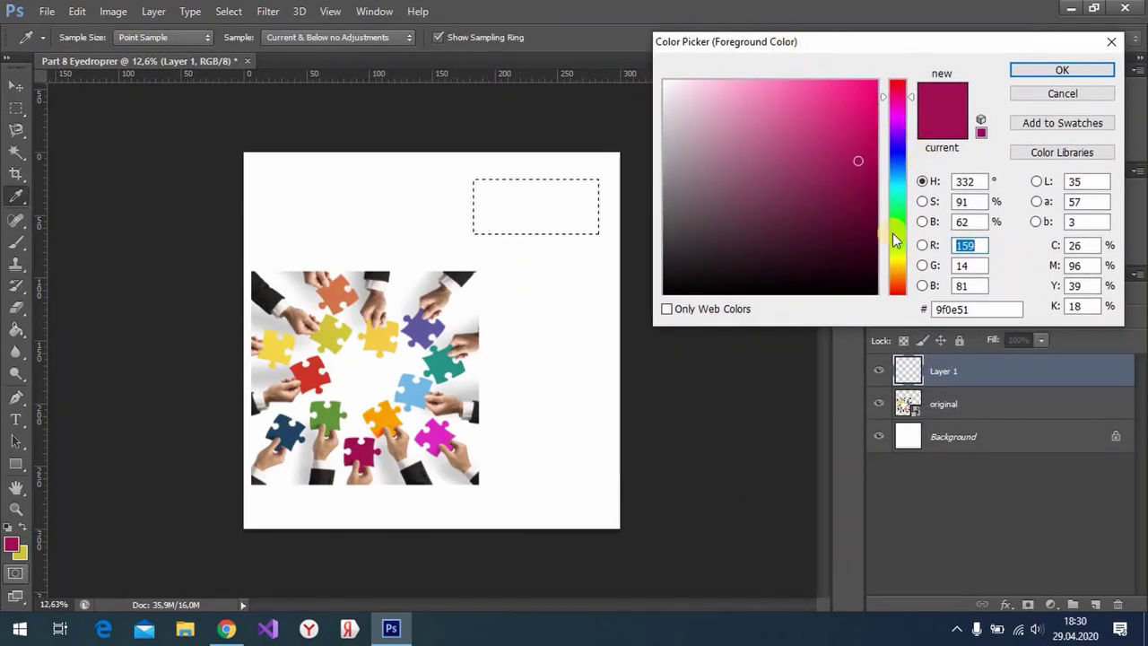
{"action": "left_click", "coordinate": [897, 219]}
{"action": "left_click", "coordinate": [813, 101]}
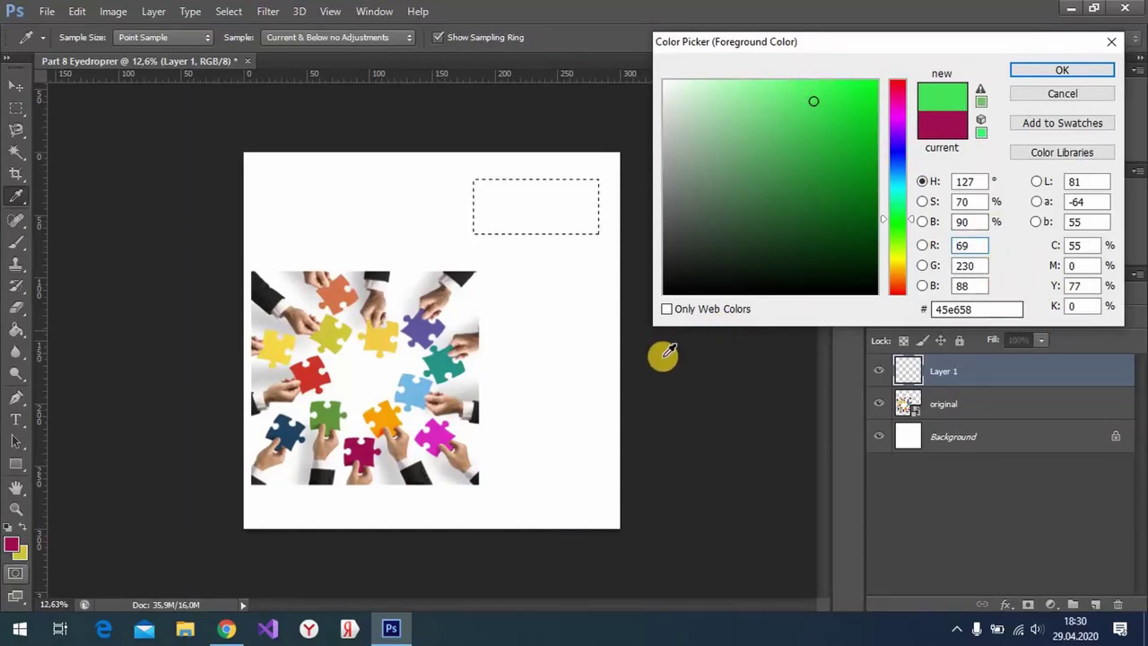
{"action": "double_click", "coordinate": [984, 309]}
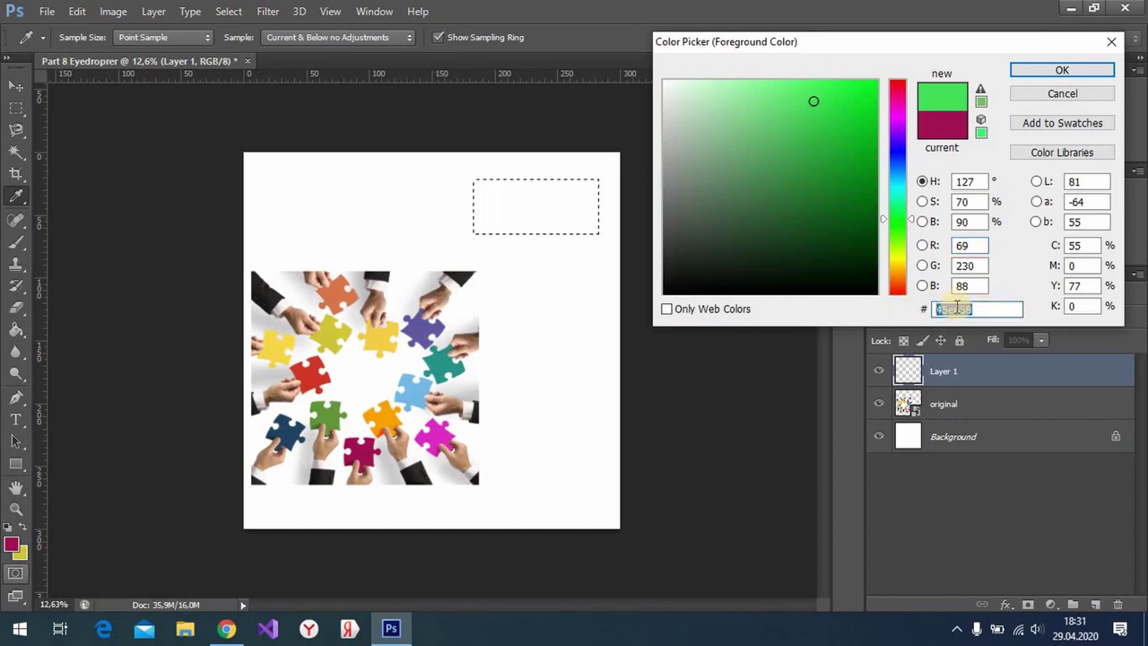
{"action": "right_click", "coordinate": [956, 309]}
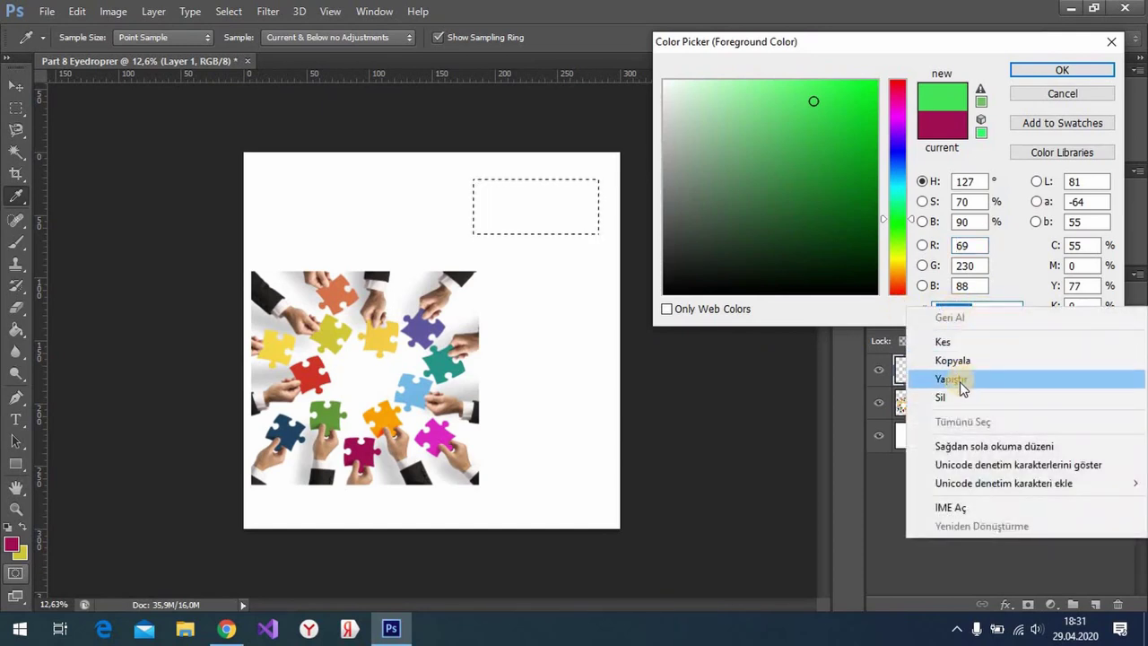
{"action": "left_click", "coordinate": [950, 380]}
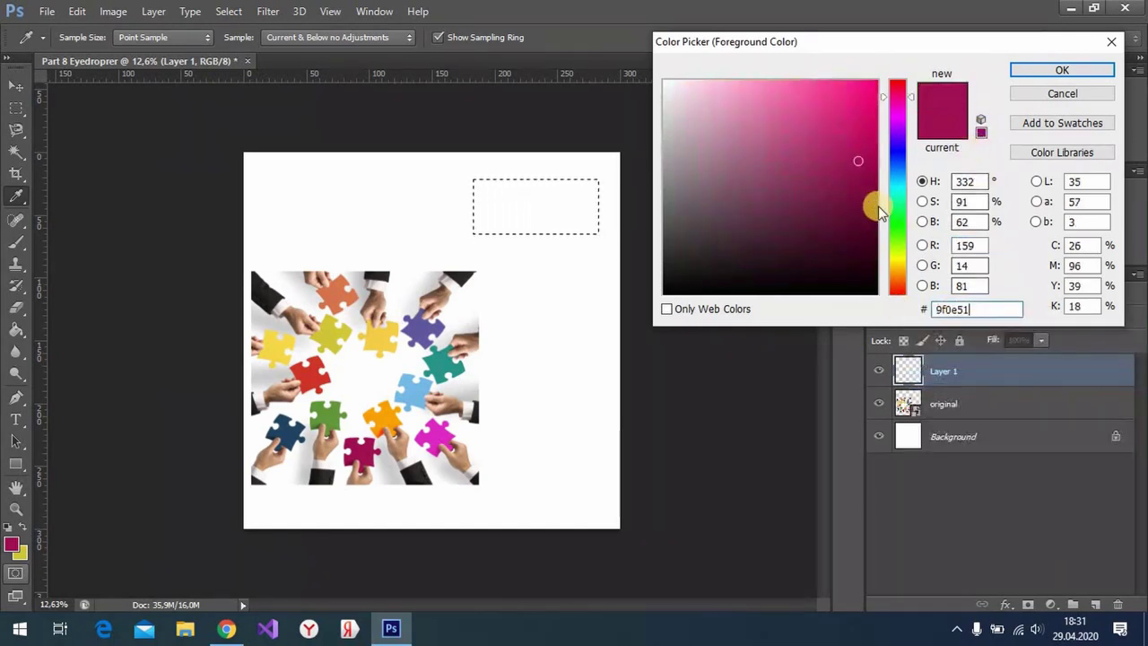
{"action": "left_click", "coordinate": [1061, 70]}
{"action": "key", "text": "m"}
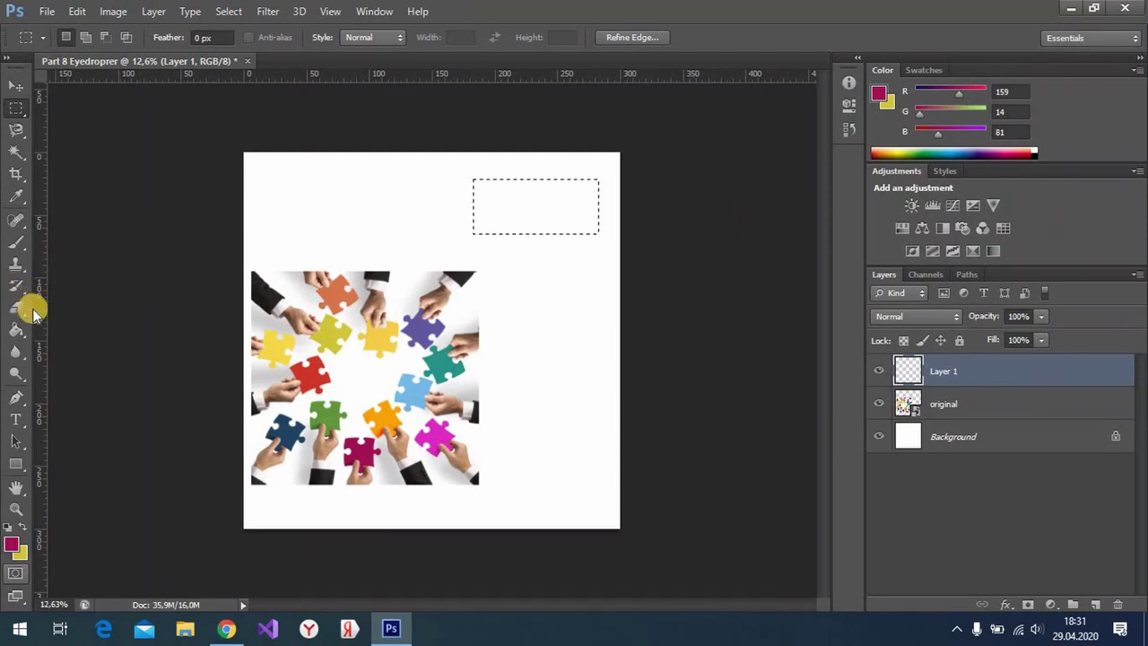
- Paint-bucket fill the upper-right rectangle on Layer 1 with crimson 9f0e51, then deselect
{"action": "left_click", "coordinate": [14, 339]}
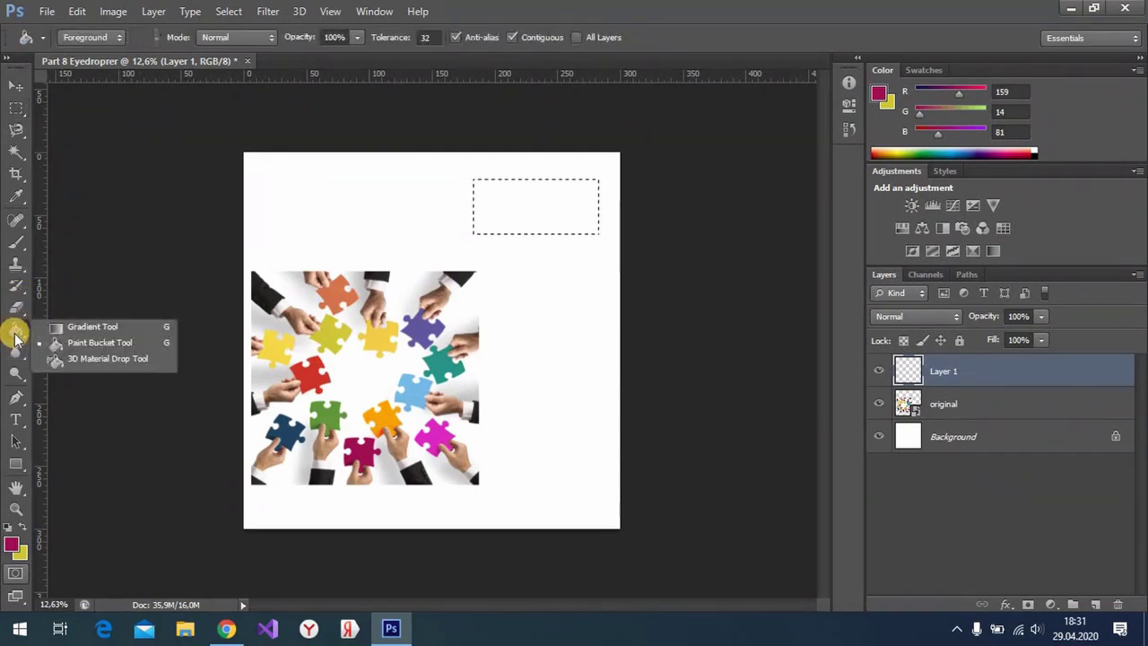
{"action": "left_click", "coordinate": [99, 344]}
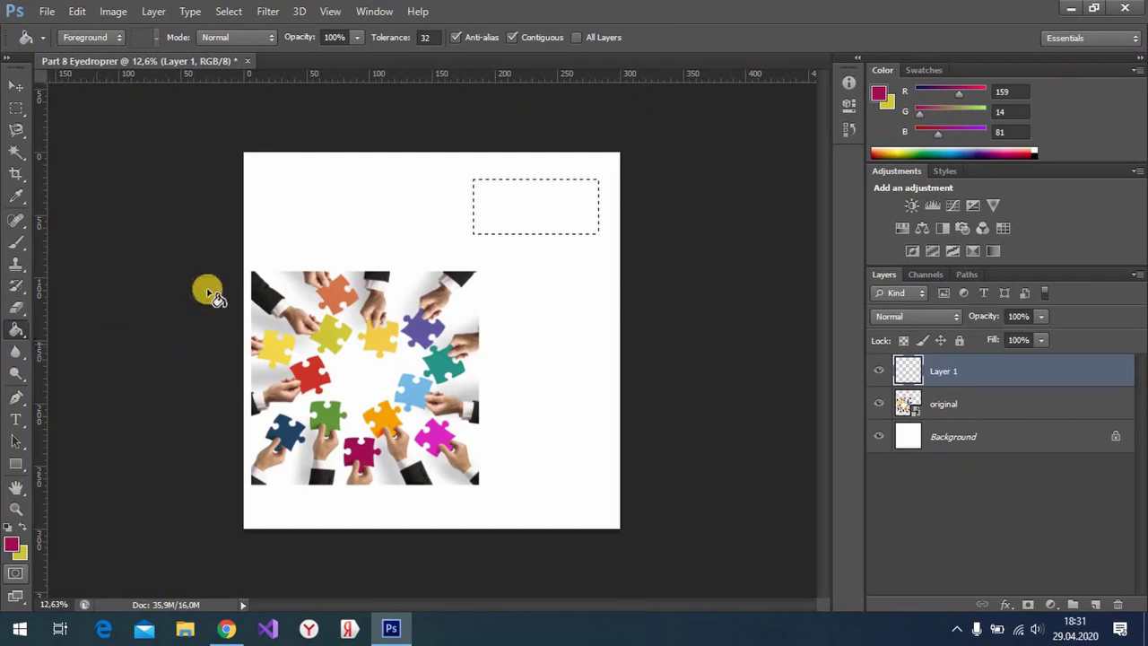
{"action": "left_click", "coordinate": [520, 207]}
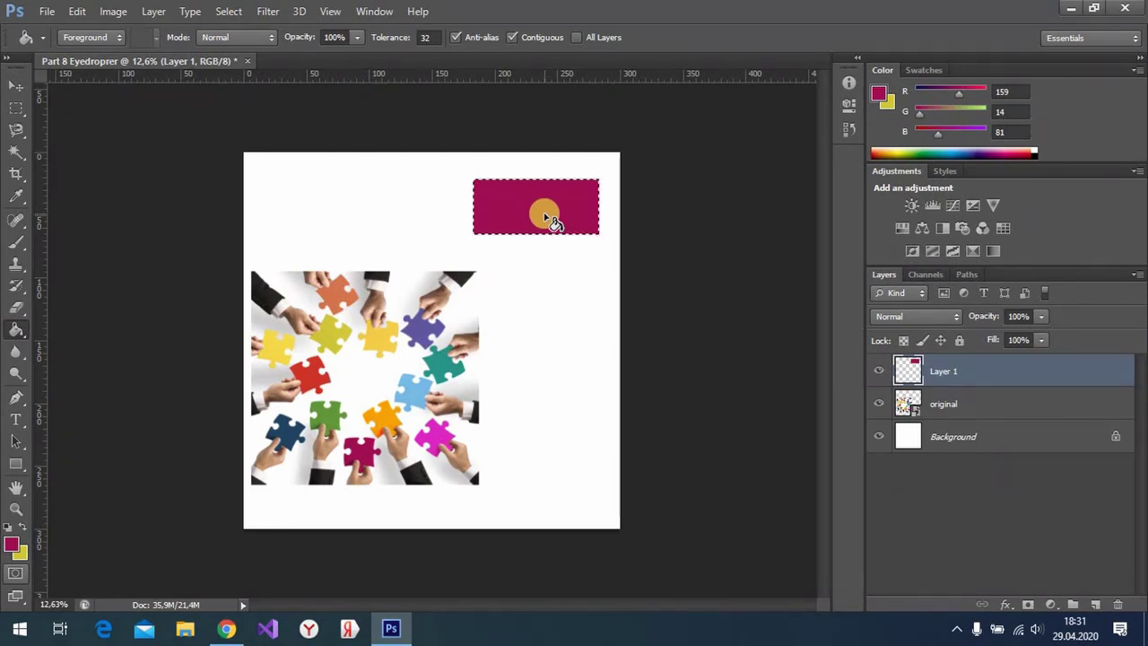
{"action": "key", "text": "ctrl+d"}
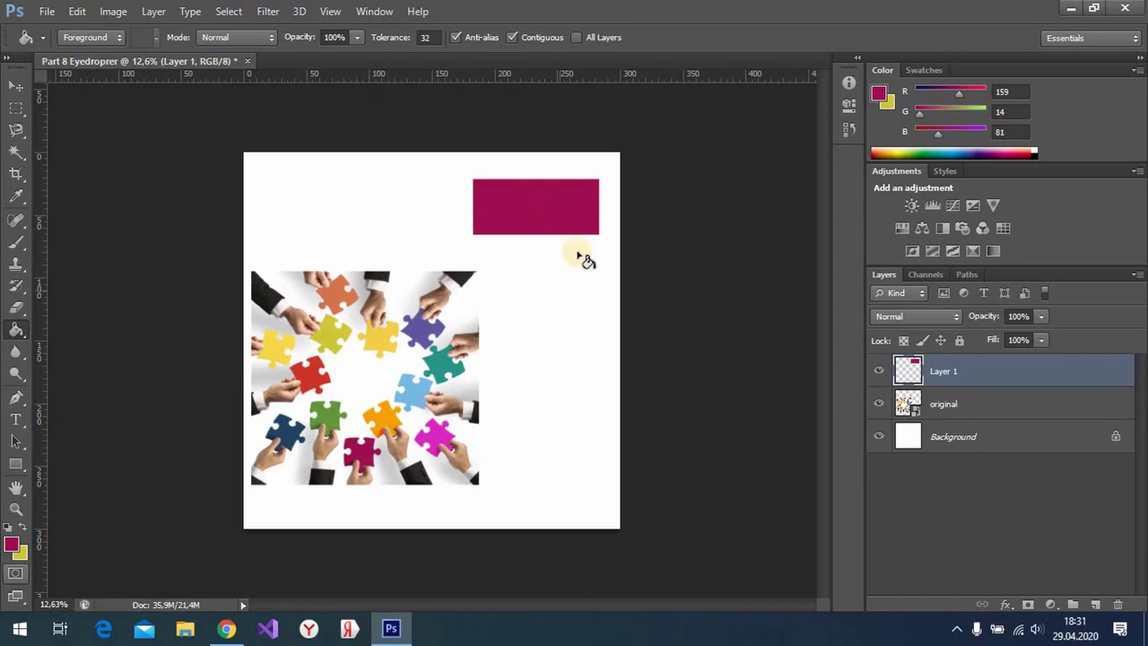
{"action": "left_click", "coordinate": [510, 215]}
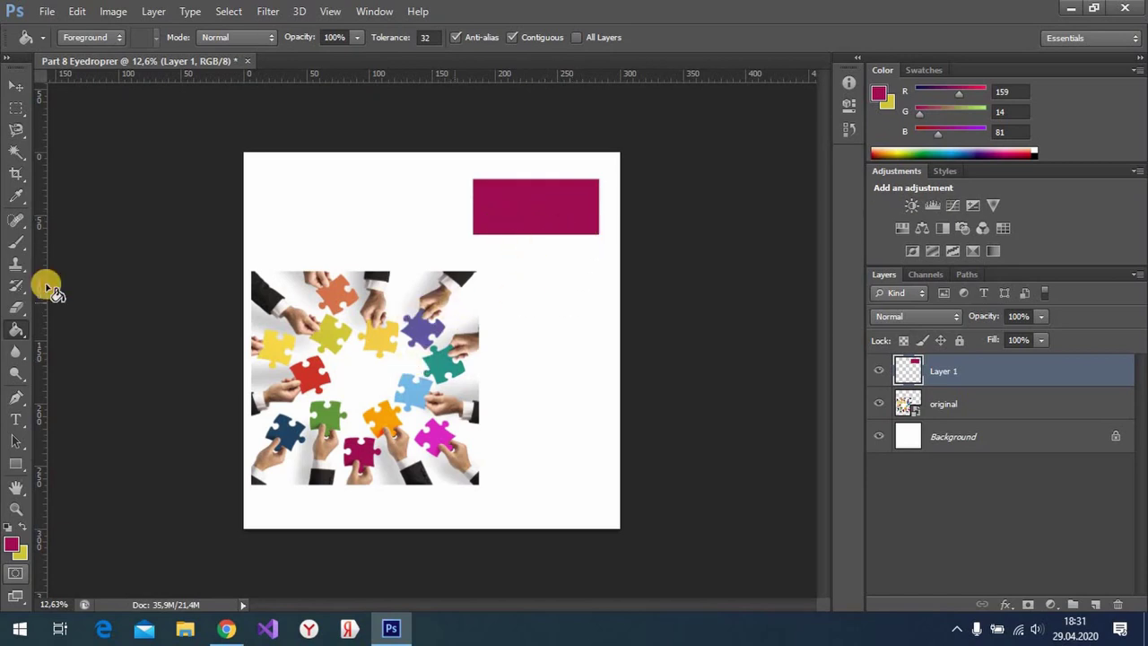
{"action": "left_click", "coordinate": [18, 195]}
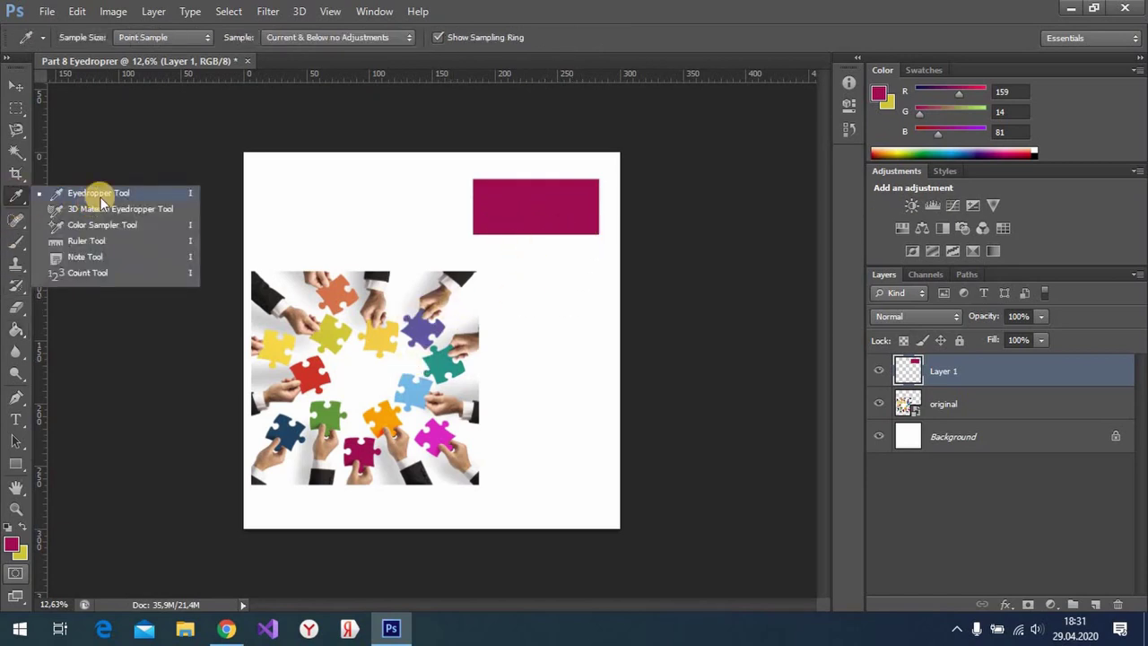
{"action": "left_click", "coordinate": [135, 190]}
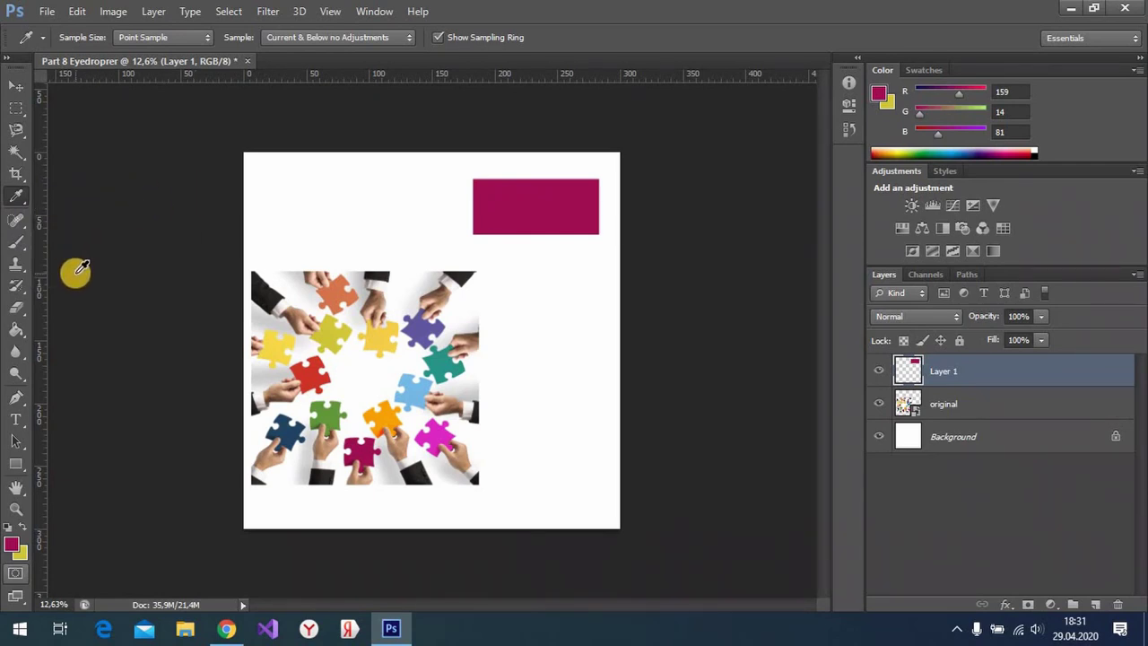
{"action": "right_click", "coordinate": [18, 197]}
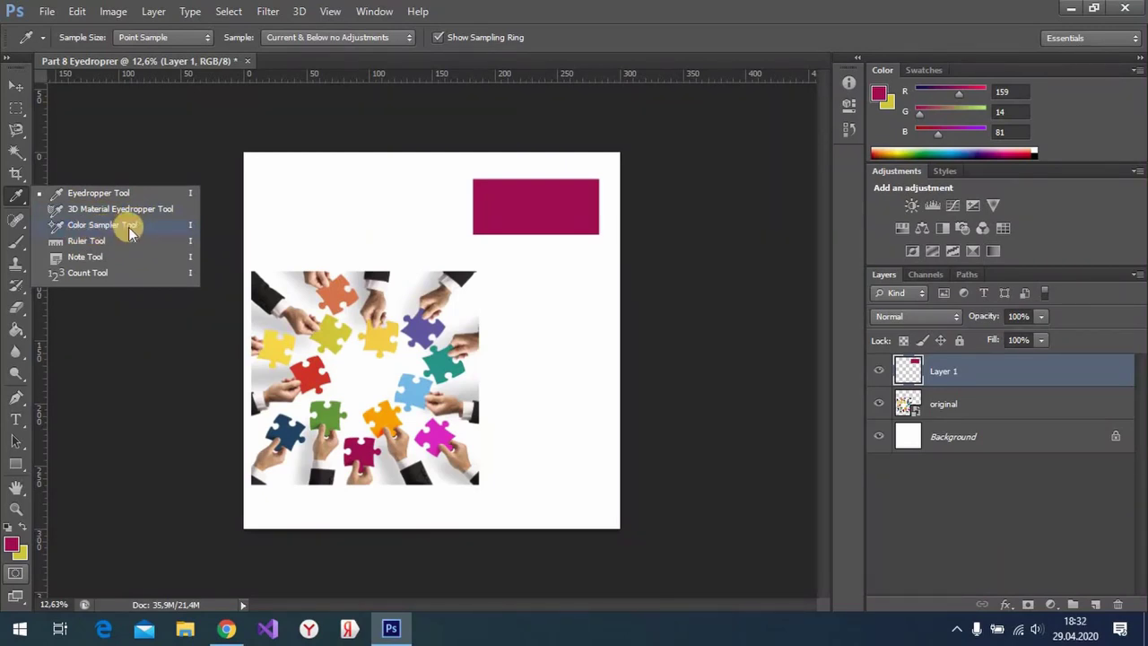
- Place the first colour sampler (#1) on the red puzzle piece
{"action": "left_click", "coordinate": [130, 231]}
{"action": "scroll", "coordinate": [337, 358], "scroll_direction": "up", "scroll_amount": 2}
{"action": "scroll", "coordinate": [336, 359], "scroll_direction": "up", "scroll_amount": 2}
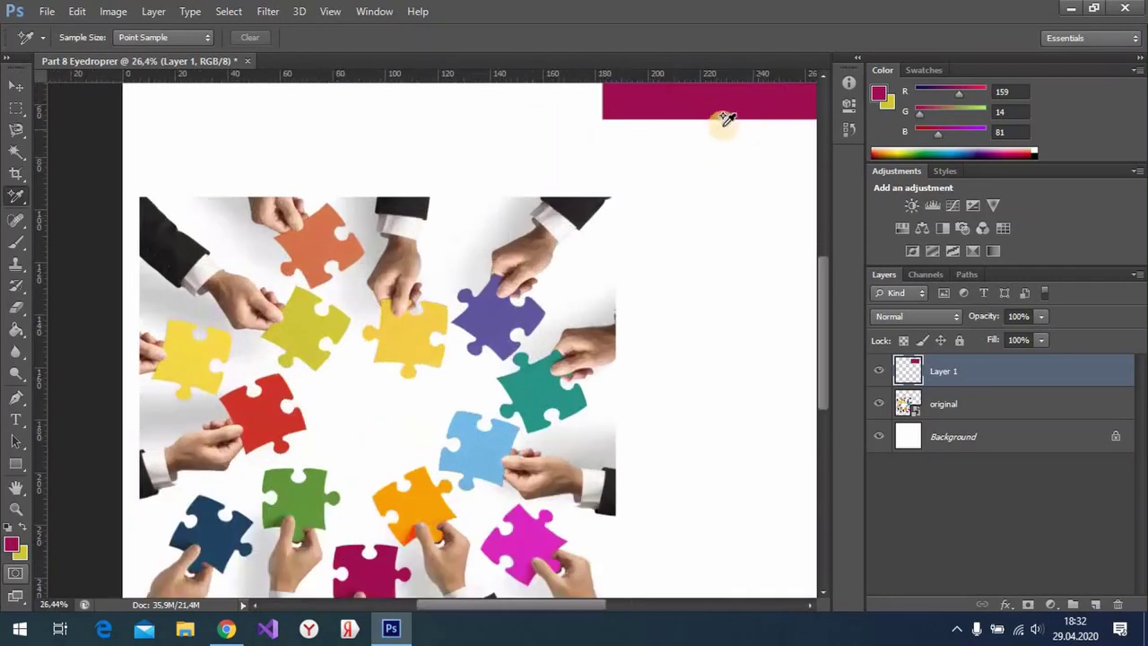
{"action": "scroll", "coordinate": [670, 134], "scroll_direction": "down", "scroll_amount": 2}
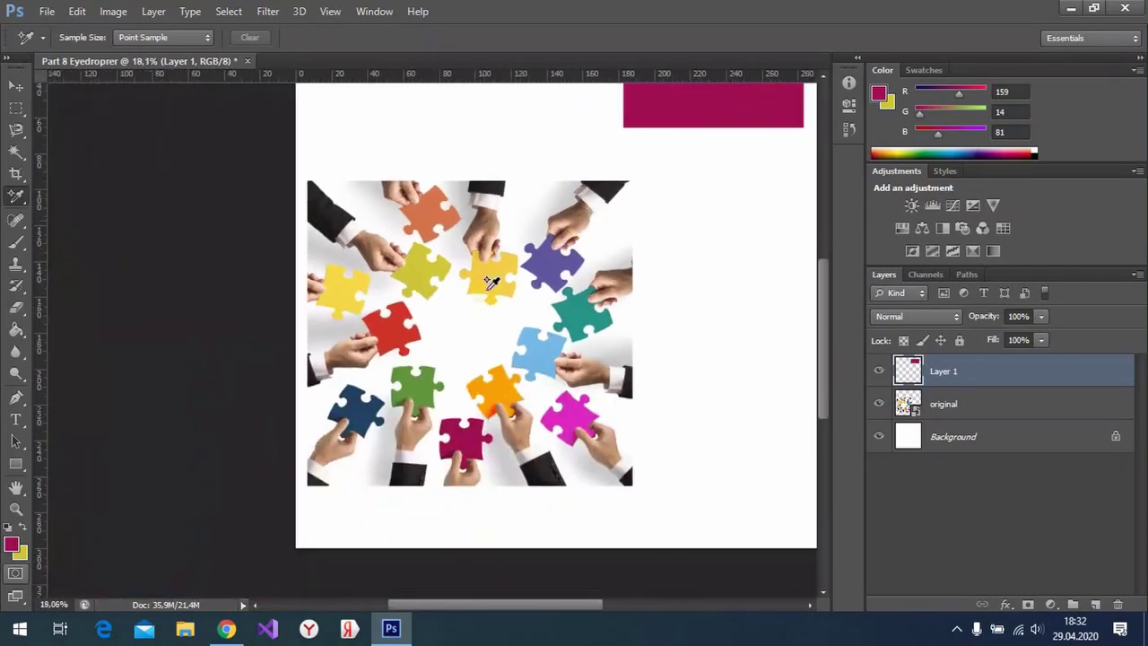
{"action": "scroll", "coordinate": [445, 276], "scroll_direction": "up", "scroll_amount": 2}
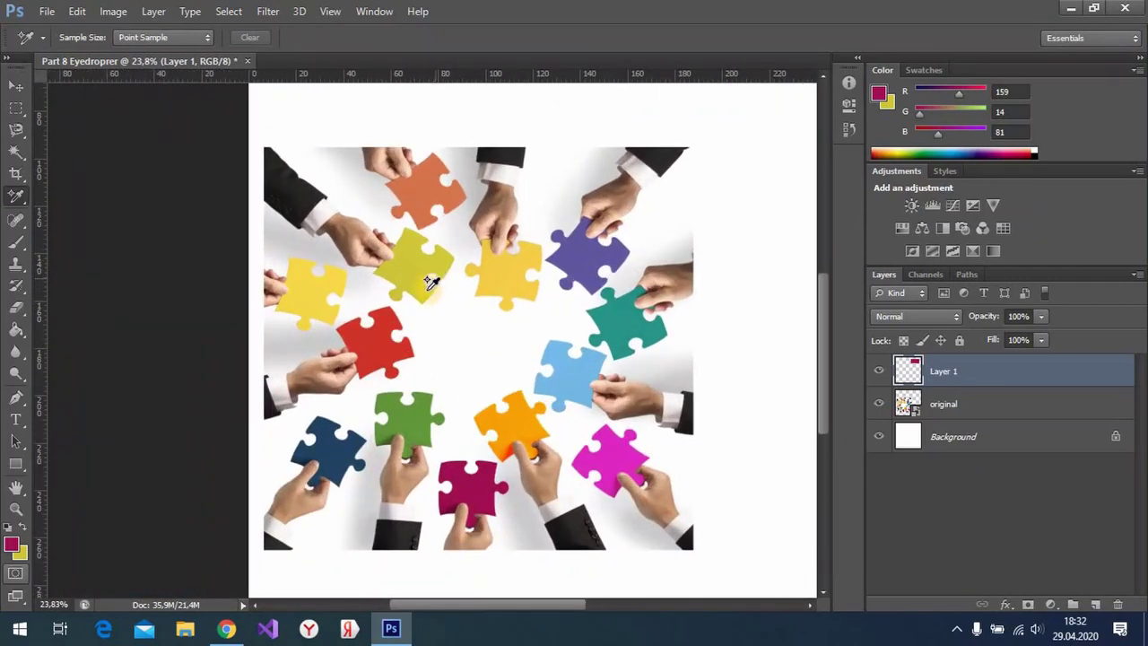
{"action": "left_click", "coordinate": [367, 339]}
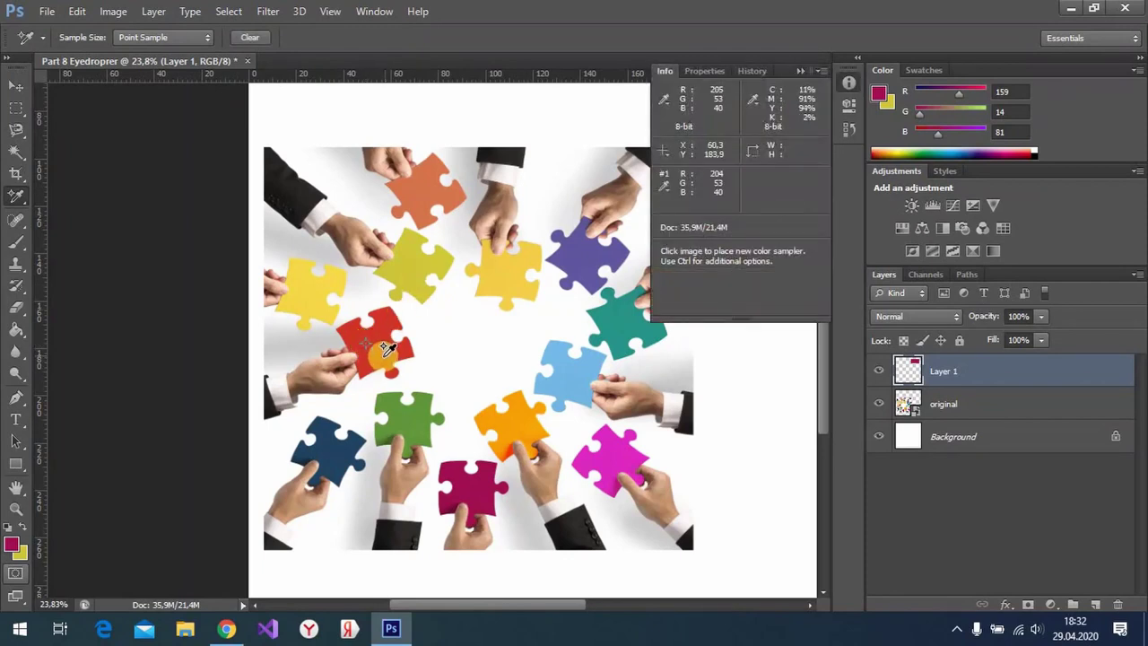
- Add samplers #2–#4 on the yellow-green, yellow and light-blue pieces
{"action": "scroll", "coordinate": [363, 343], "scroll_direction": "up", "scroll_amount": 1}
{"action": "scroll", "coordinate": [376, 323], "scroll_direction": "up", "scroll_amount": 1}
{"action": "scroll", "coordinate": [408, 280], "scroll_direction": "down", "scroll_amount": 2}
{"action": "scroll", "coordinate": [448, 218], "scroll_direction": "down", "scroll_amount": 1}
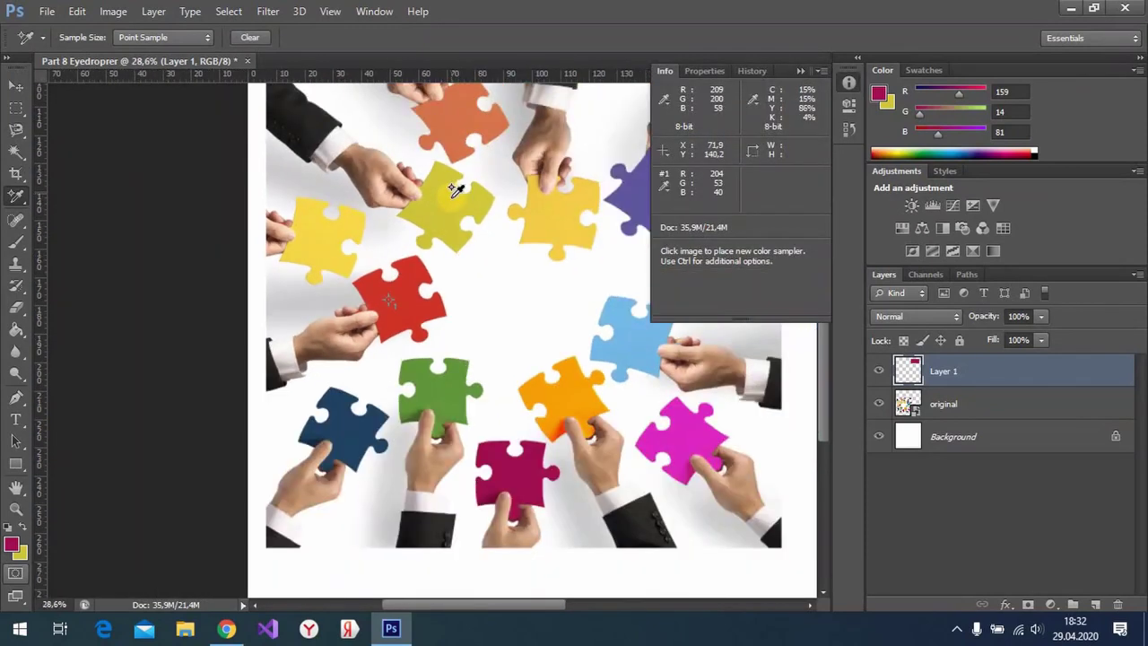
{"action": "left_click", "coordinate": [453, 199]}
{"action": "left_click", "coordinate": [558, 213]}
{"action": "left_click", "coordinate": [629, 328]}
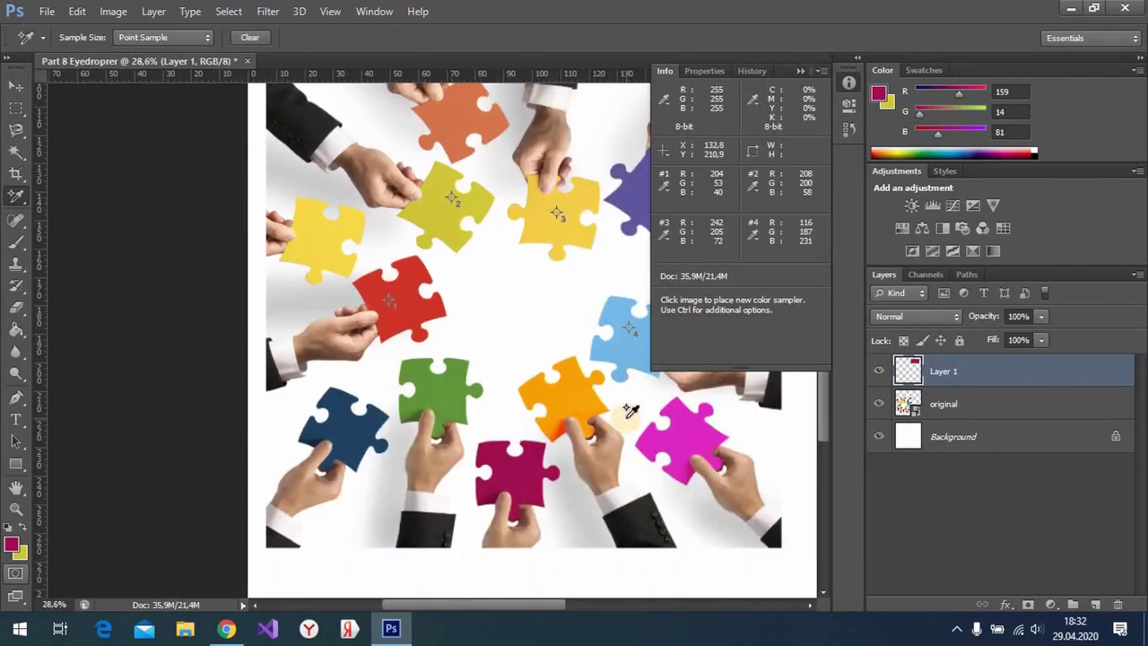
- Dismiss the four-sampler limit warning and clear all four colour samplers from the photo
{"action": "left_click", "coordinate": [574, 407]}
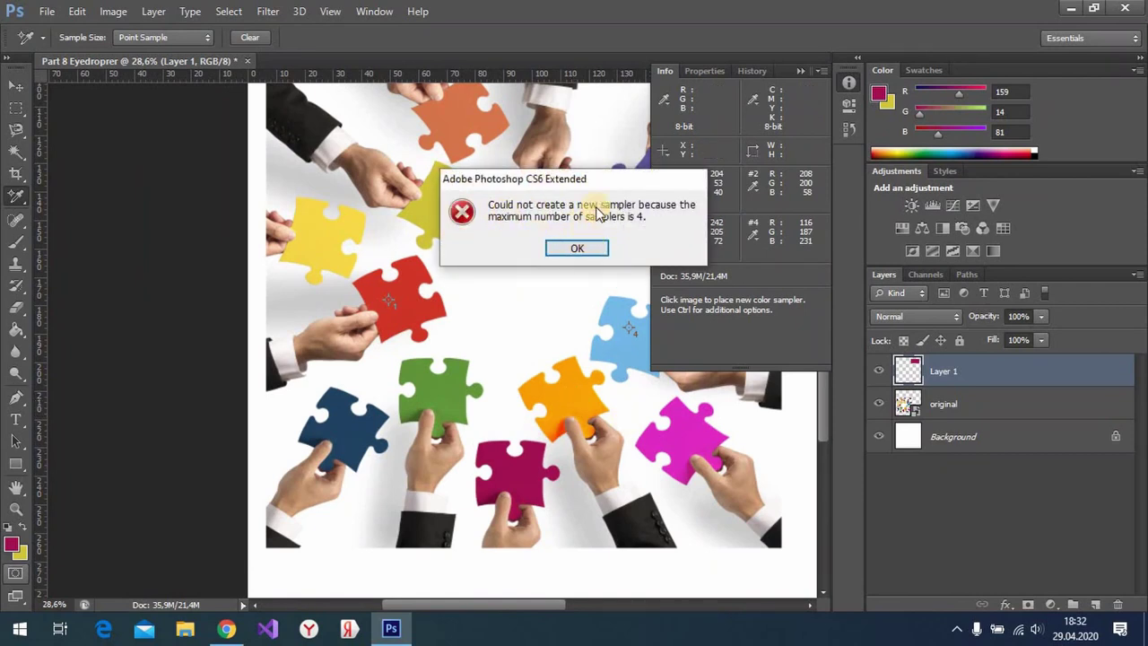
{"action": "left_click", "coordinate": [574, 249]}
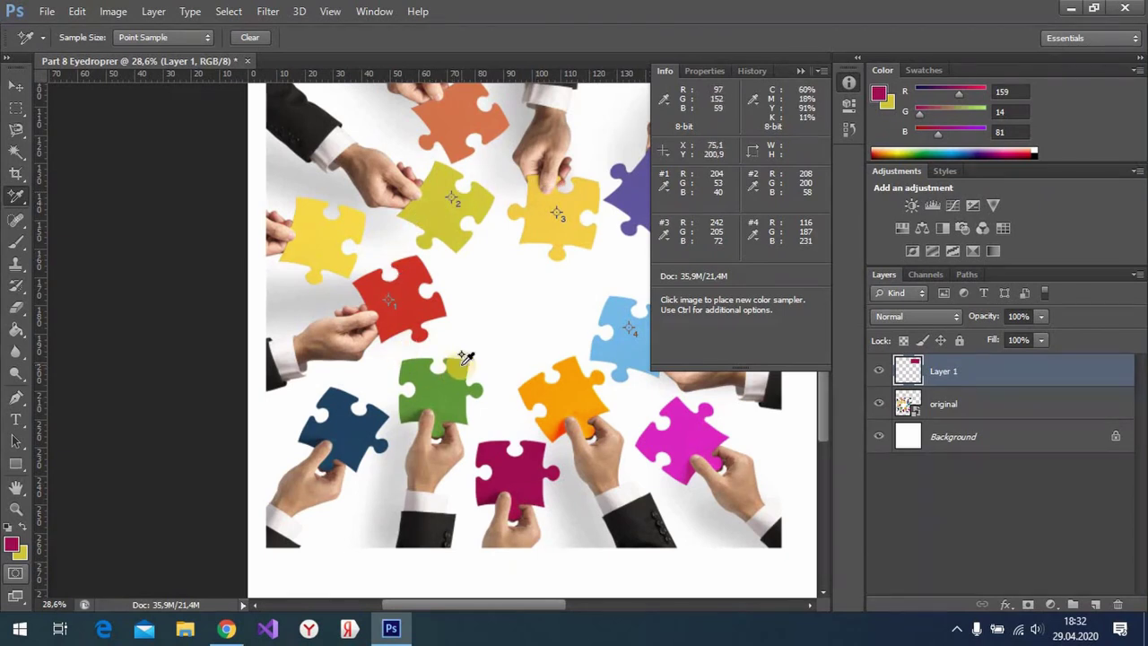
{"action": "left_click", "coordinate": [799, 71]}
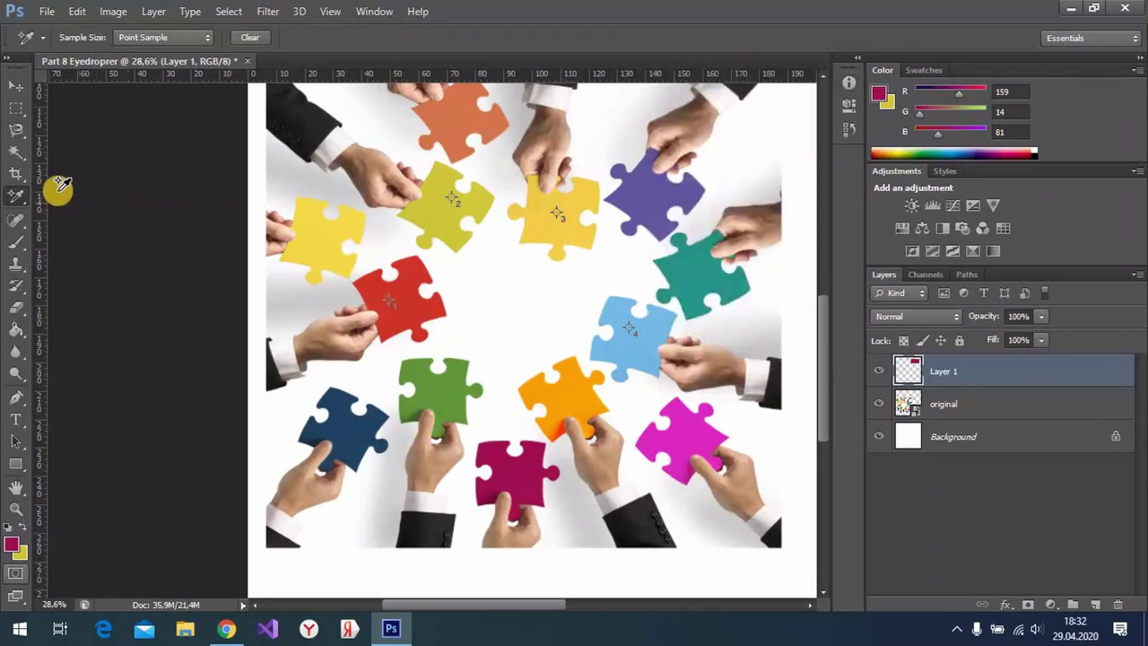
{"action": "left_click", "coordinate": [252, 39]}
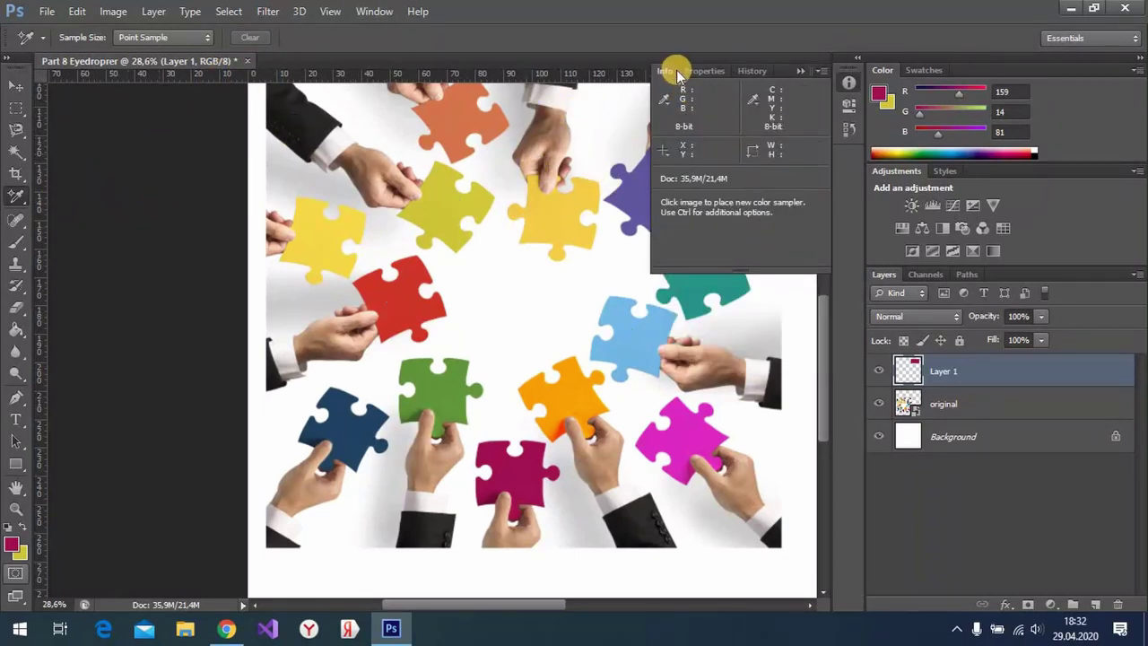
{"action": "left_click", "coordinate": [799, 70]}
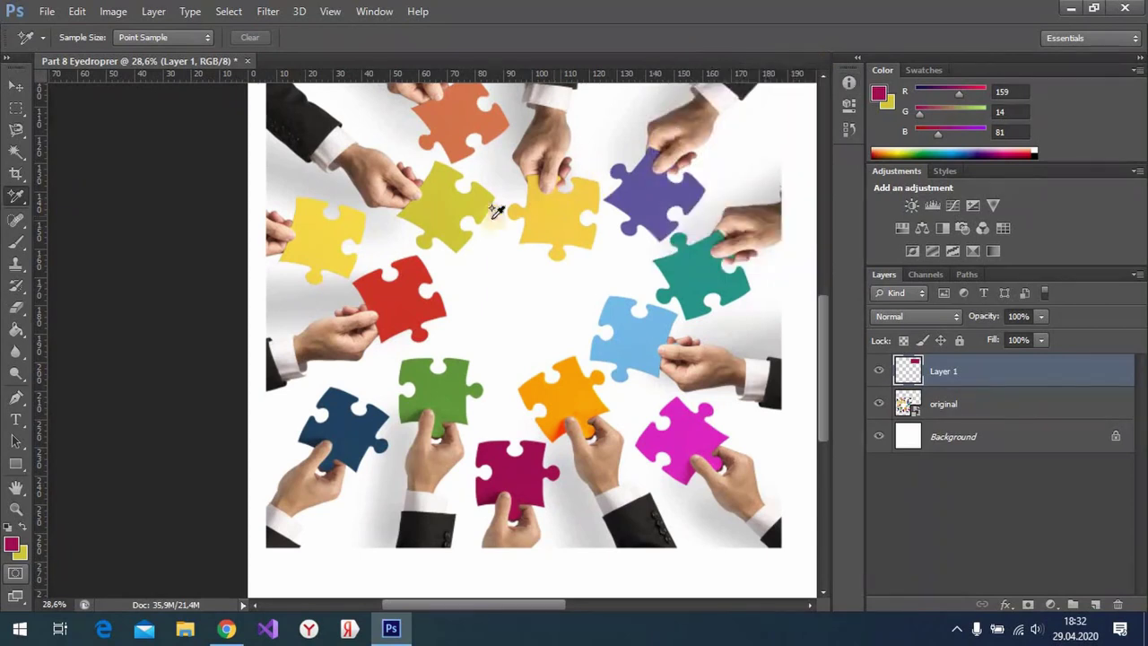
- Switch to the Ruler Tool and measure from the red piece to the teal piece
{"action": "right_click", "coordinate": [18, 196]}
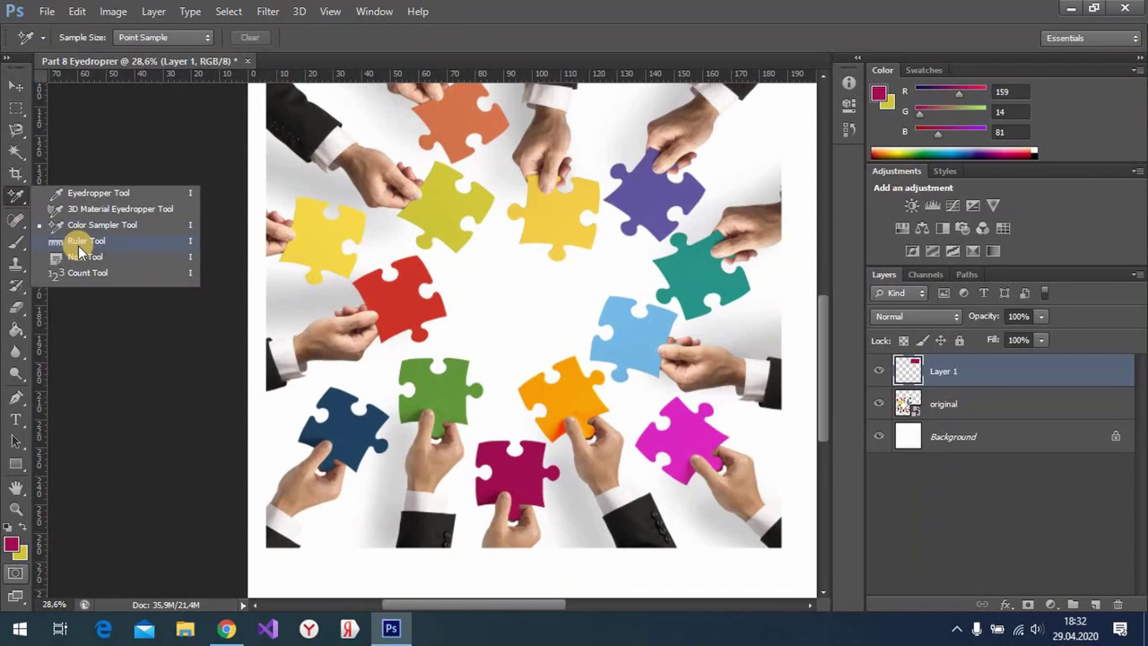
{"action": "left_click", "coordinate": [81, 242]}
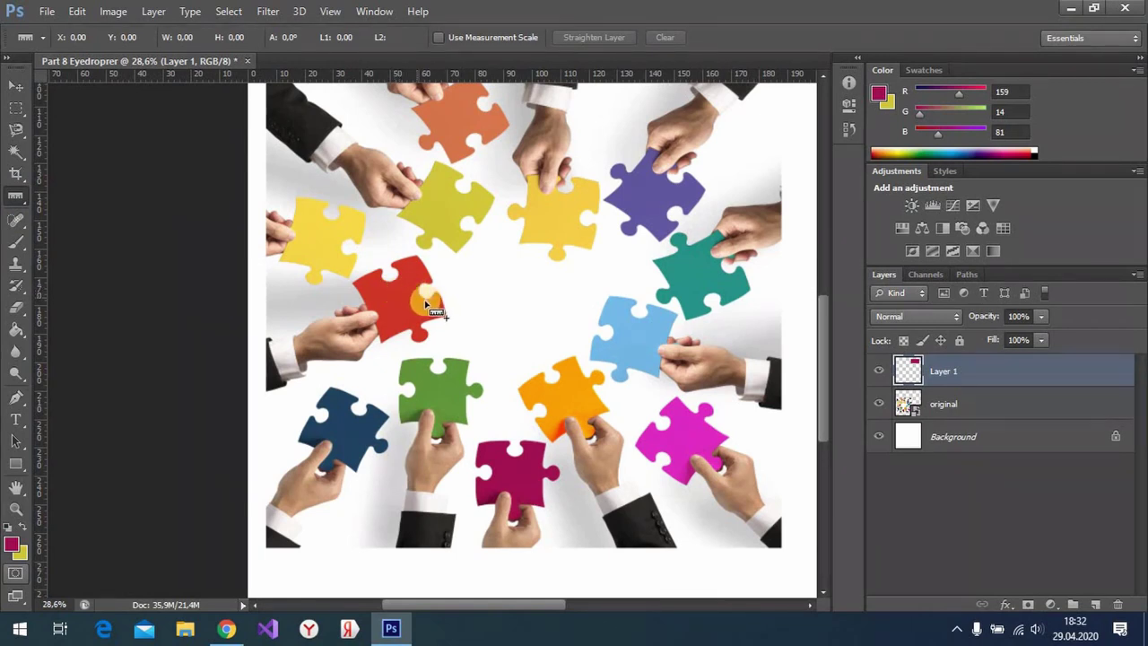
{"action": "mouse_move", "coordinate": [473, 300]}
{"action": "left_mouse_down"}
{"action": "mouse_move", "coordinate": [707, 302]}
{"action": "mouse_move", "coordinate": [718, 265]}
{"action": "left_mouse_up"}
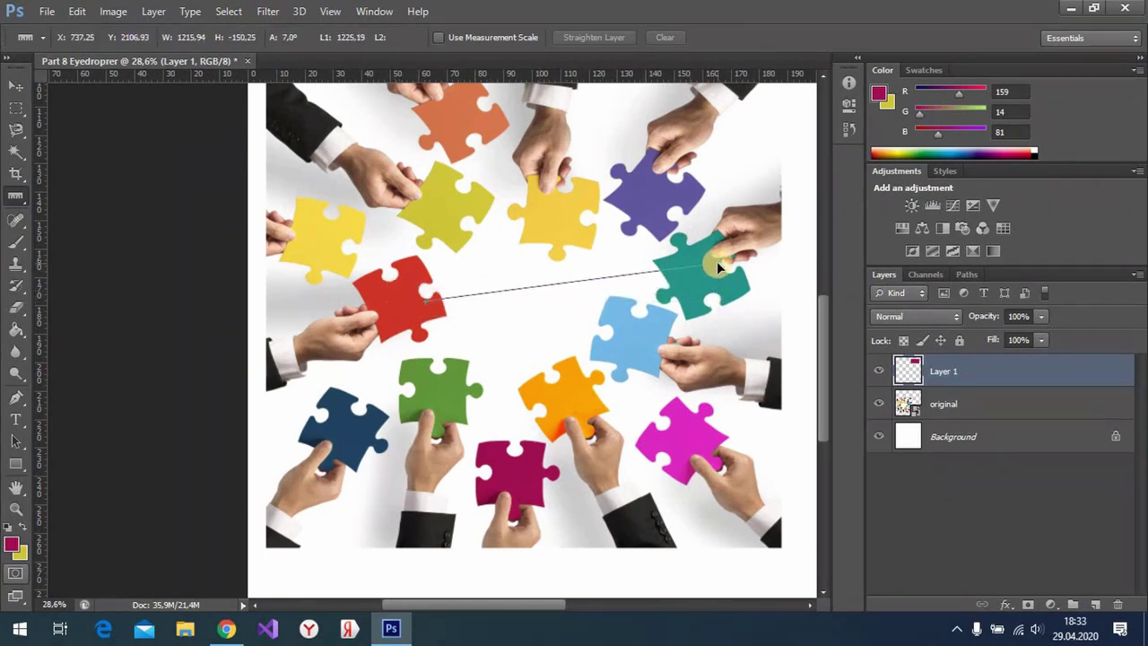
{"action": "mouse_move", "coordinate": [717, 266]}
{"action": "left_mouse_down"}
{"action": "mouse_move", "coordinate": [688, 285]}
{"action": "mouse_move", "coordinate": [601, 149]}
{"action": "mouse_move", "coordinate": [698, 319]}
{"action": "mouse_move", "coordinate": [712, 275]}
{"action": "left_mouse_up"}
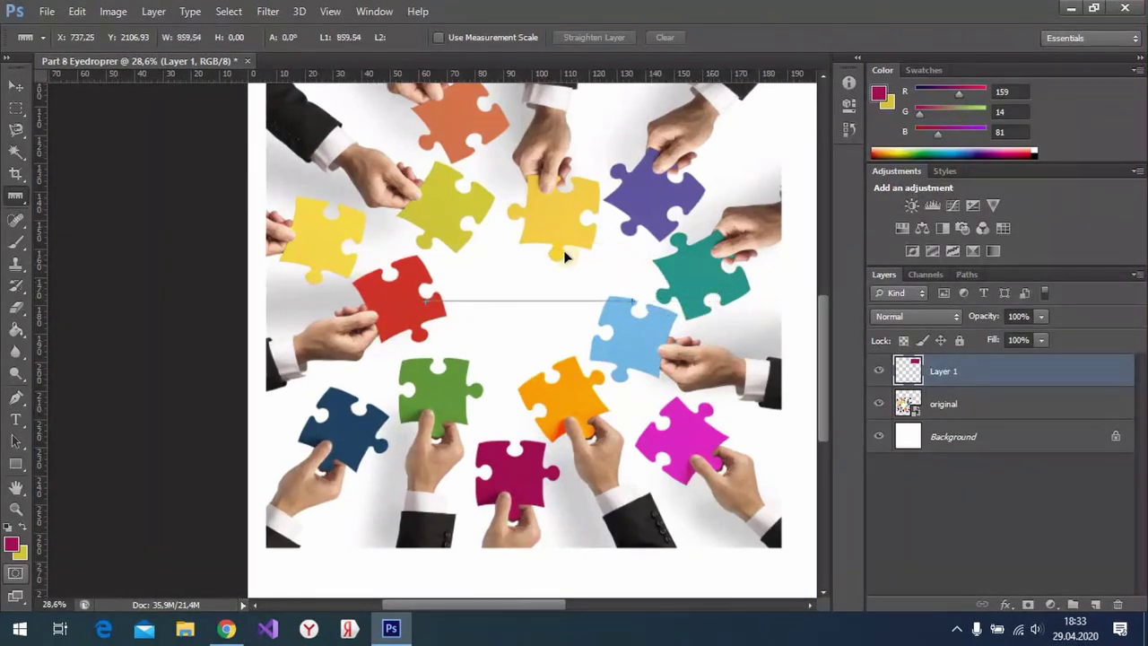
- Reposition the measuring line to a horizontal 0° line from the red piece to the light-blue piece
{"action": "mouse_move", "coordinate": [633, 301]}
{"action": "left_mouse_down"}
{"action": "mouse_move", "coordinate": [426, 122]}
{"action": "mouse_move", "coordinate": [626, 164]}
{"action": "mouse_move", "coordinate": [678, 330]}
{"action": "left_mouse_up"}
{"action": "mouse_move", "coordinate": [568, 180]}
{"action": "left_mouse_down"}
{"action": "mouse_move", "coordinate": [401, 136]}
{"action": "mouse_move", "coordinate": [686, 282]}
{"action": "left_mouse_up"}
{"action": "mouse_move", "coordinate": [624, 164]}
{"action": "left_mouse_down"}
{"action": "mouse_move", "coordinate": [582, 139]}
{"action": "mouse_move", "coordinate": [415, 109]}
{"action": "mouse_move", "coordinate": [568, 162]}
{"action": "mouse_move", "coordinate": [603, 301]}
{"action": "left_mouse_up"}
{"action": "left_click_drag", "start_coordinate": [510, 303], "coordinate": [453, 301]}
{"action": "left_click_drag", "start_coordinate": [599, 304], "coordinate": [404, 310]}
{"action": "left_click_drag", "start_coordinate": [513, 306], "coordinate": [702, 281]}
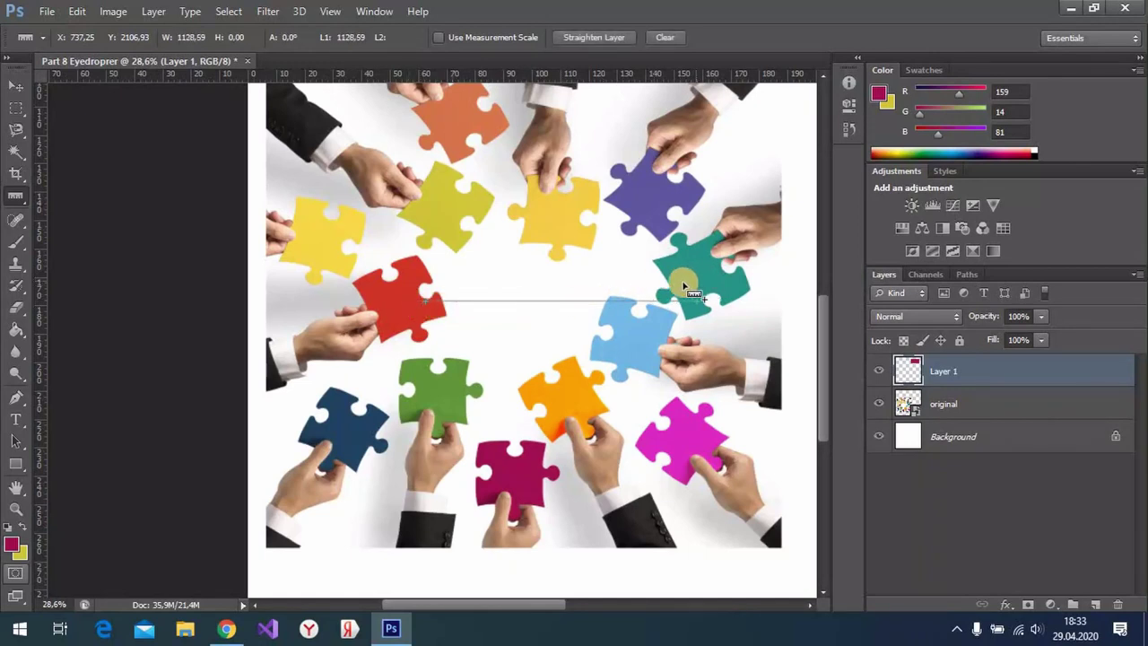
- Show the Info panel readout: angle 0.0°, length 95.6, width 95.6, height 0.0
{"action": "left_click", "coordinate": [850, 84]}
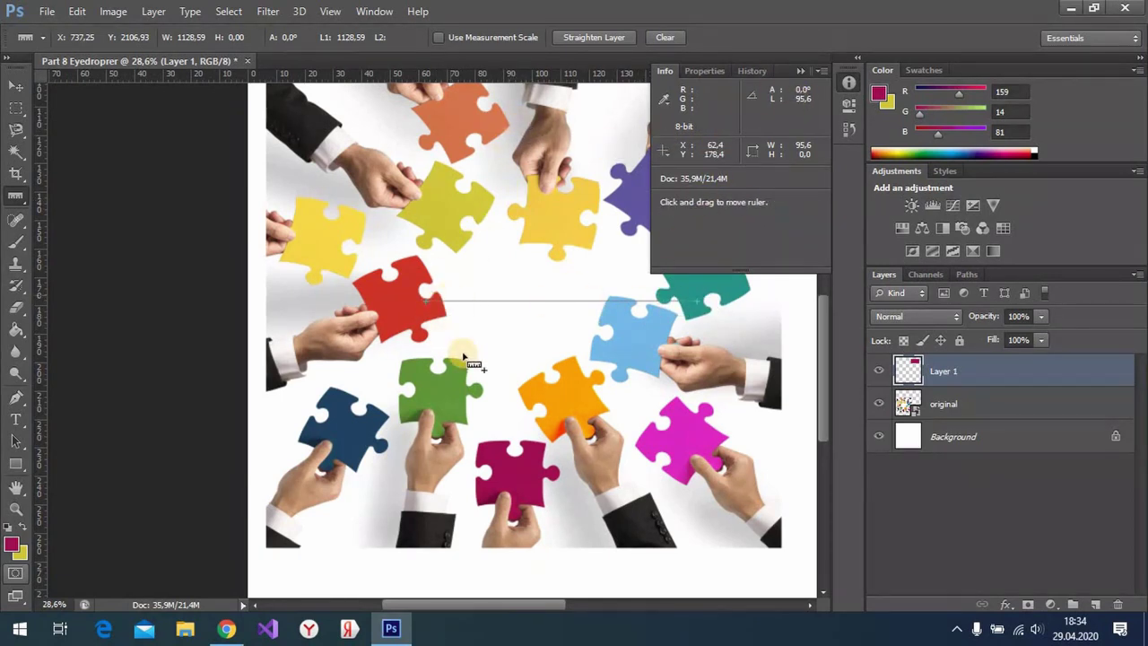
- Measure vertically down from the yellow piece (-90°, length 534.59) and dismiss the antivirus notification
{"action": "left_click_drag", "start_coordinate": [446, 403], "coordinate": [447, 399]}
{"action": "mouse_move", "coordinate": [461, 311]}
{"action": "left_mouse_down"}
{"action": "mouse_move", "coordinate": [438, 215]}
{"action": "mouse_move", "coordinate": [446, 233]}
{"action": "left_mouse_up"}
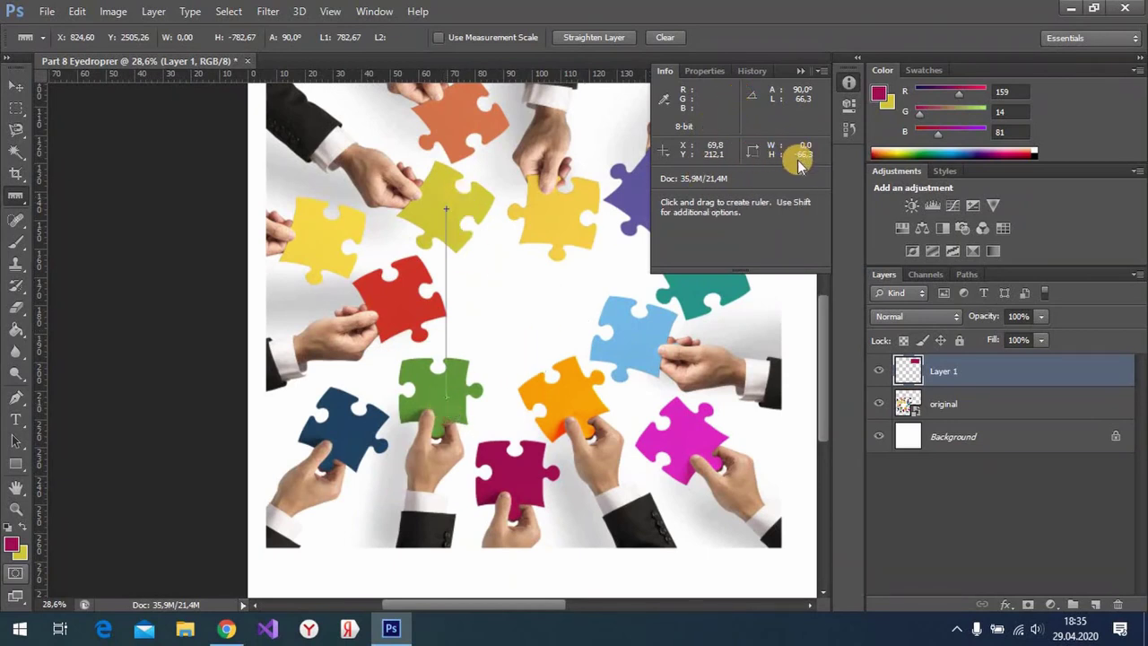
{"action": "left_click_drag", "start_coordinate": [555, 214], "coordinate": [555, 340]}
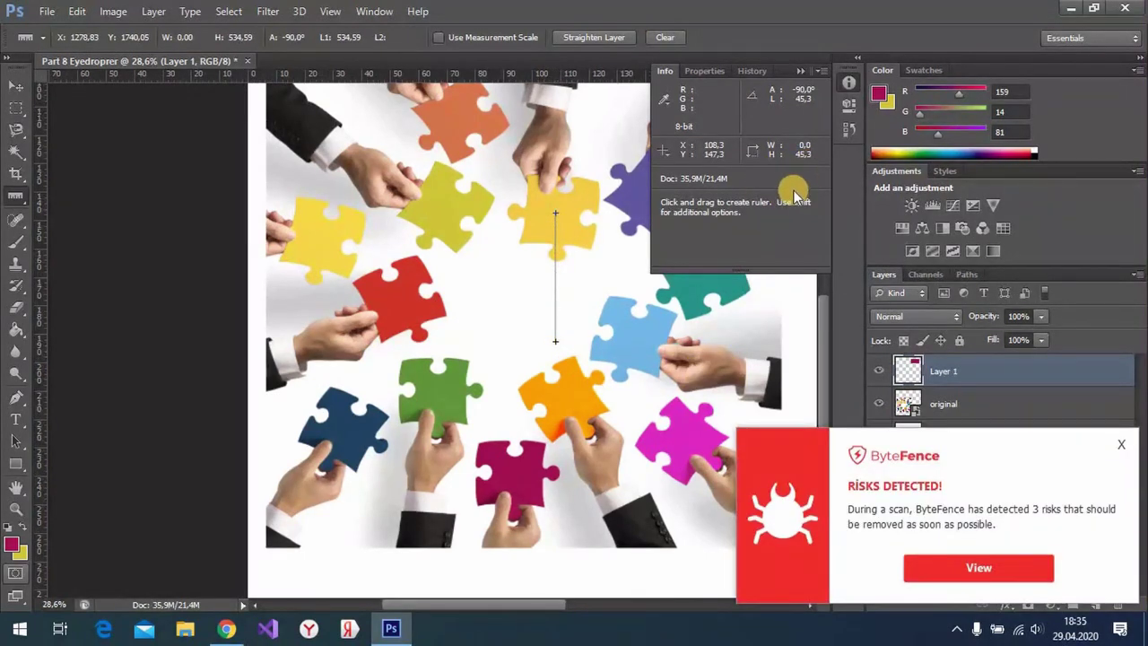
{"action": "left_click", "coordinate": [1125, 444]}
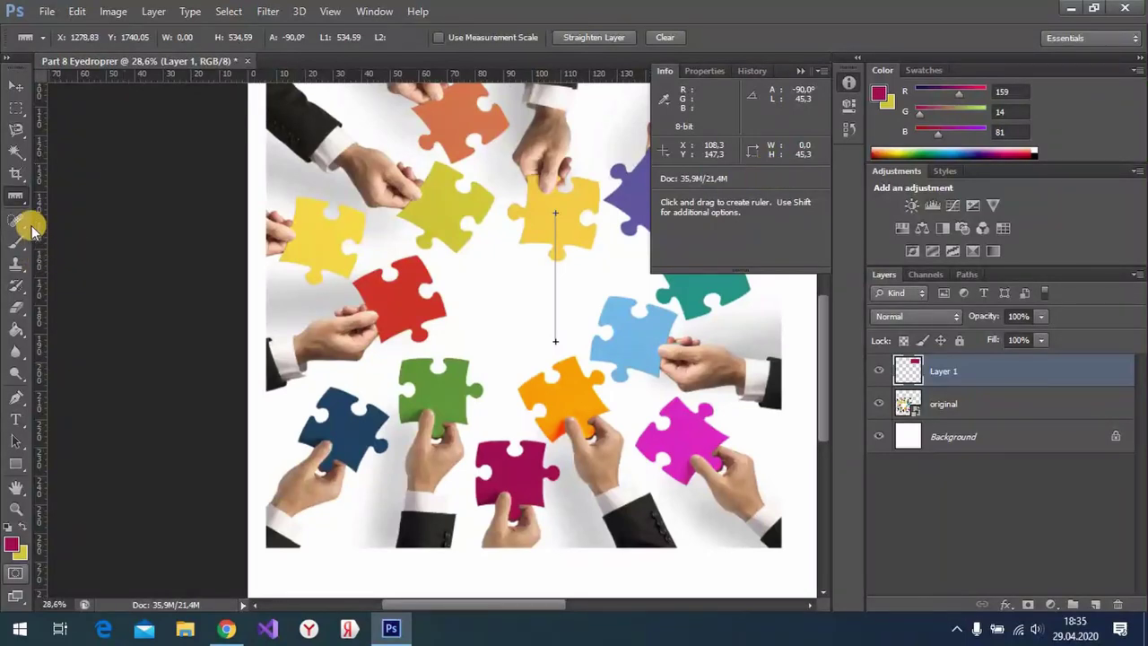
- Clear the ruler line and pin a note on the red piece reading 'Kun halluu diimaa'
{"action": "left_click", "coordinate": [664, 36]}
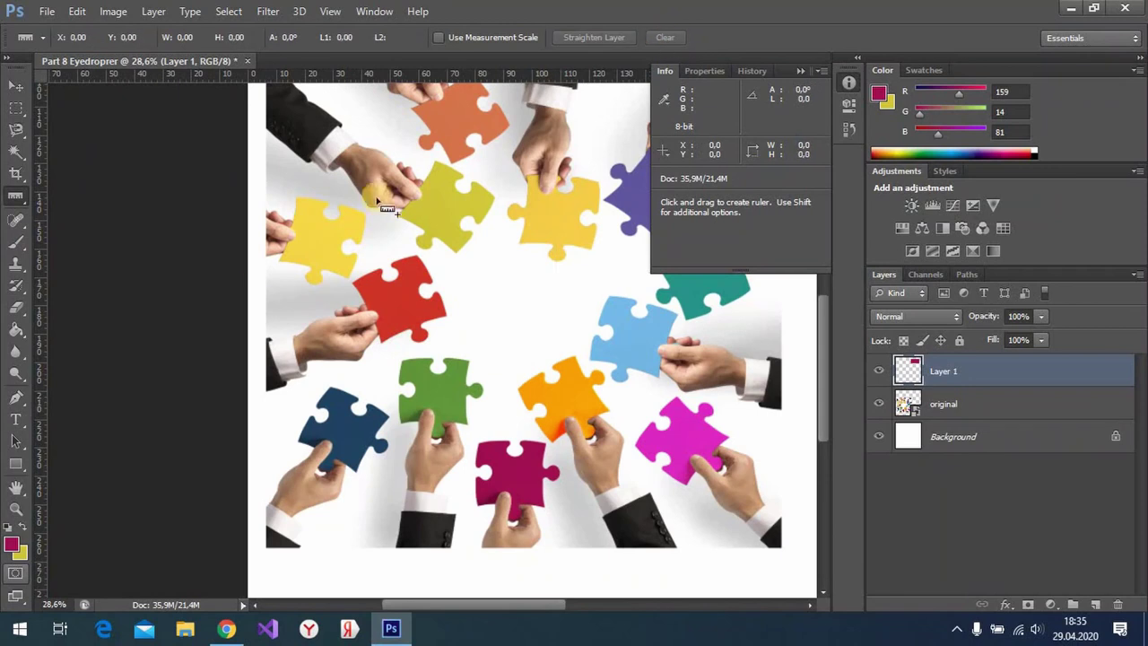
{"action": "right_click", "coordinate": [20, 197]}
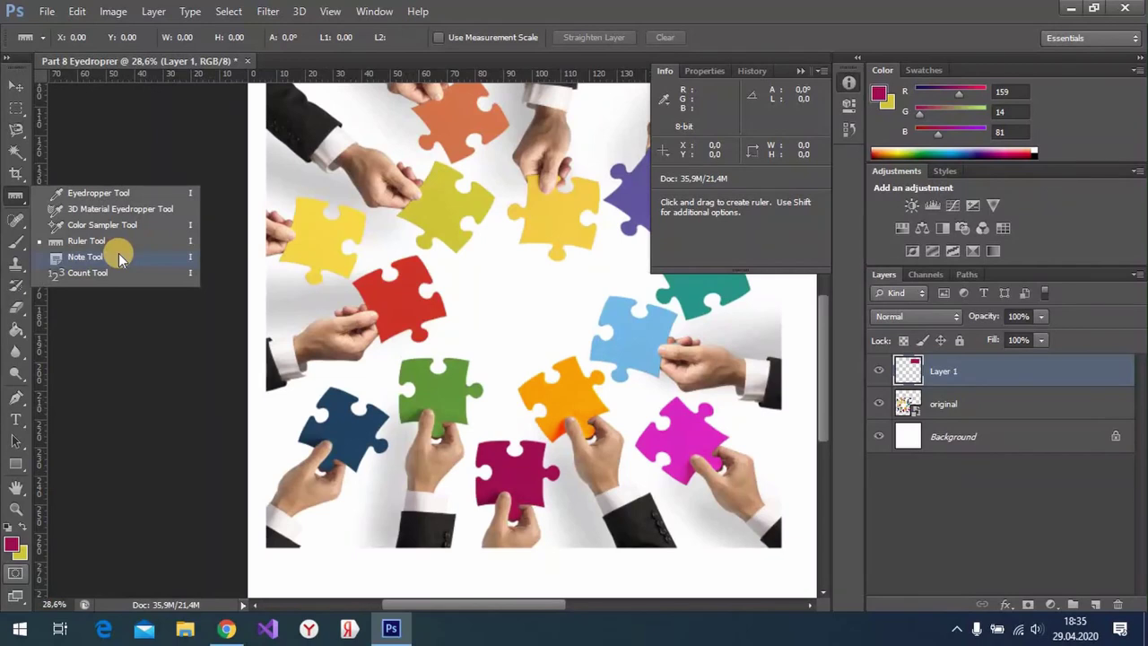
{"action": "left_click", "coordinate": [84, 257]}
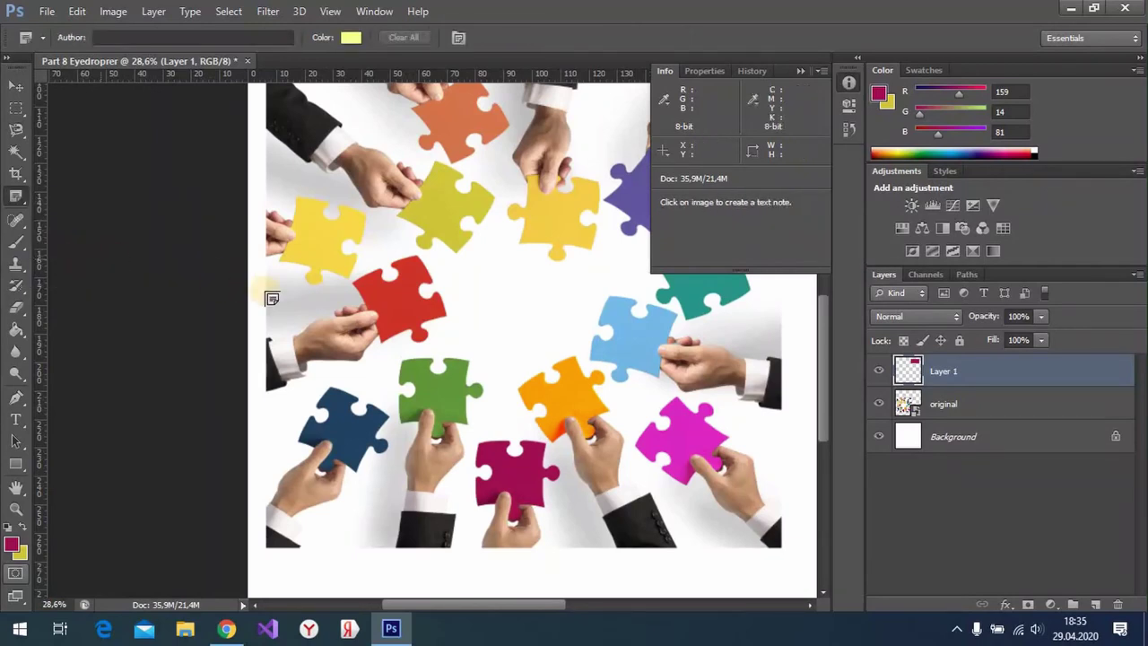
{"action": "left_click", "coordinate": [406, 305]}
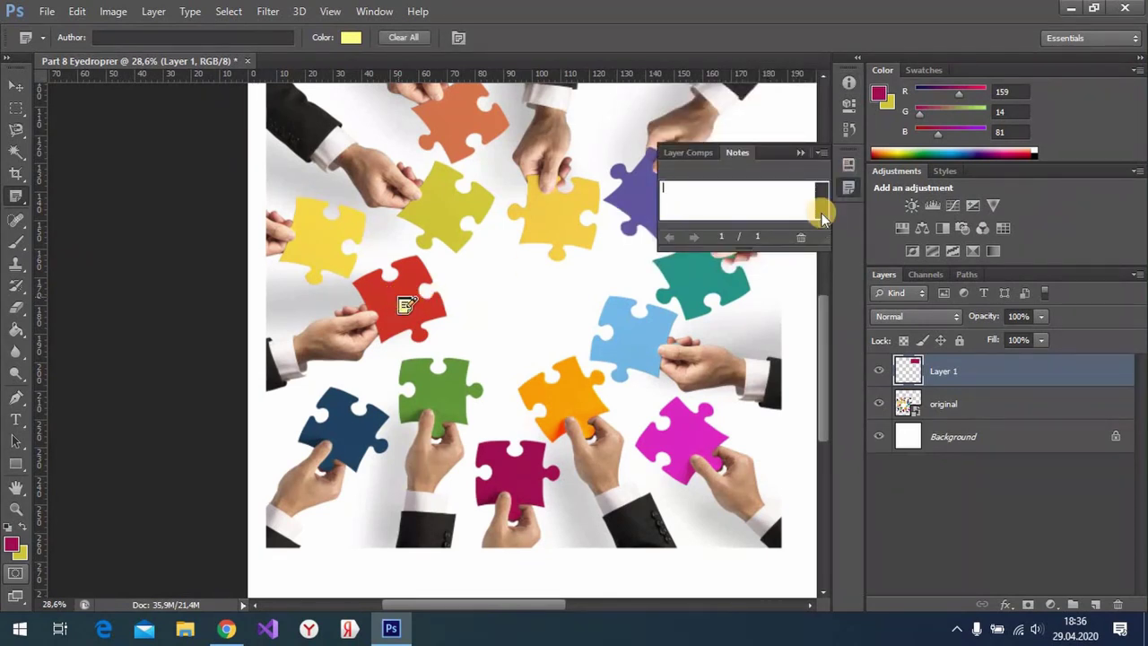
{"action": "type", "text": "Kun hal"}
{"action": "type", "text": "luu d"}
{"action": "type", "text": "iimaa"}
- Copy the foreground colour's hex code 9f0e51 and paste it into the note
{"action": "left_click", "coordinate": [876, 96]}
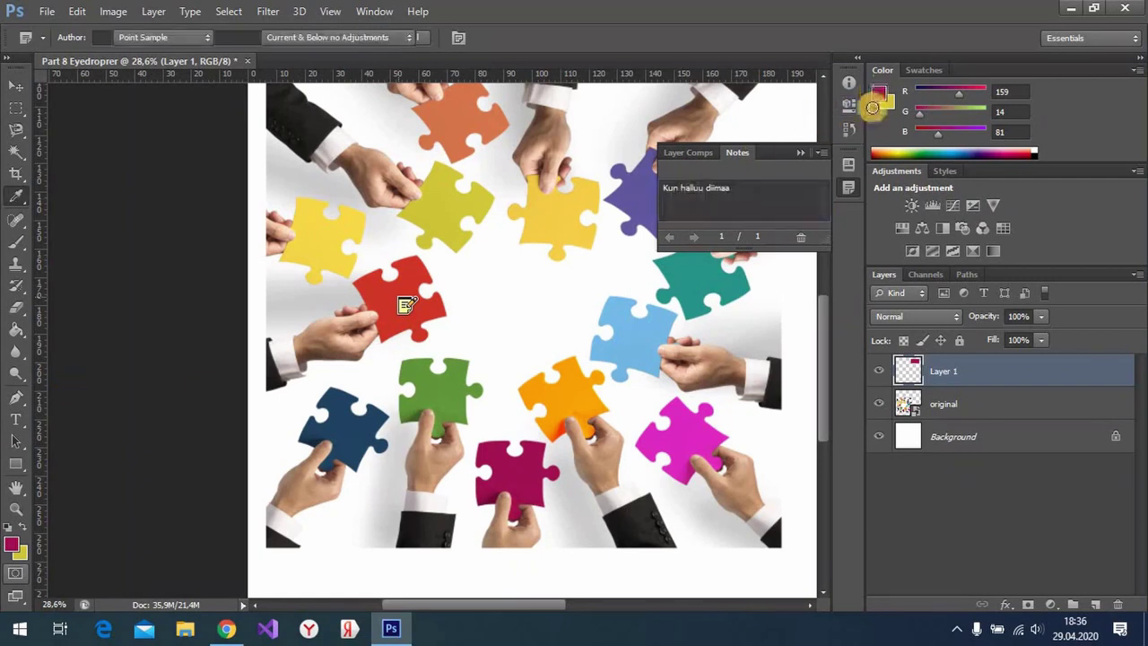
{"action": "left_click", "coordinate": [983, 314]}
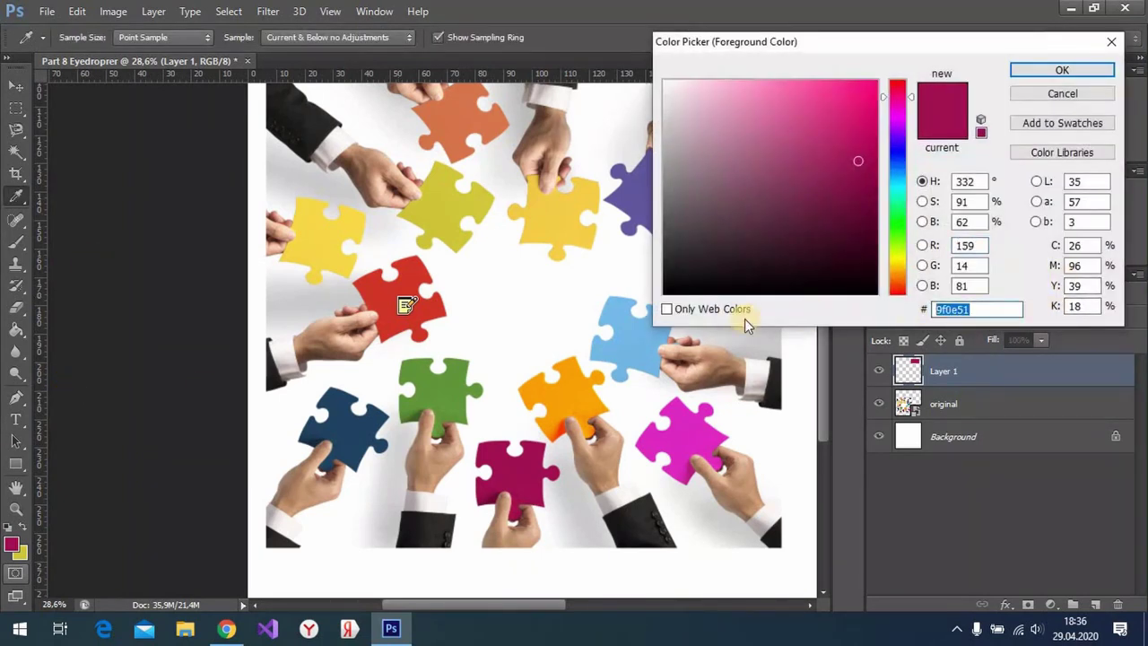
{"action": "left_click", "coordinate": [1061, 70]}
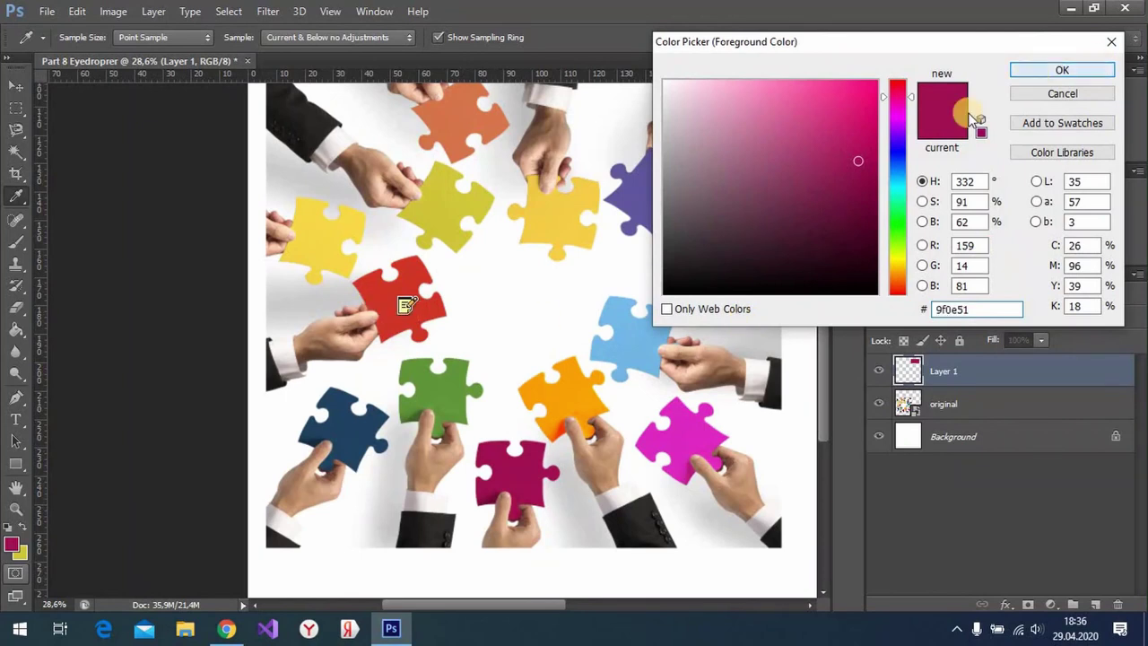
{"action": "left_click", "coordinate": [752, 194]}
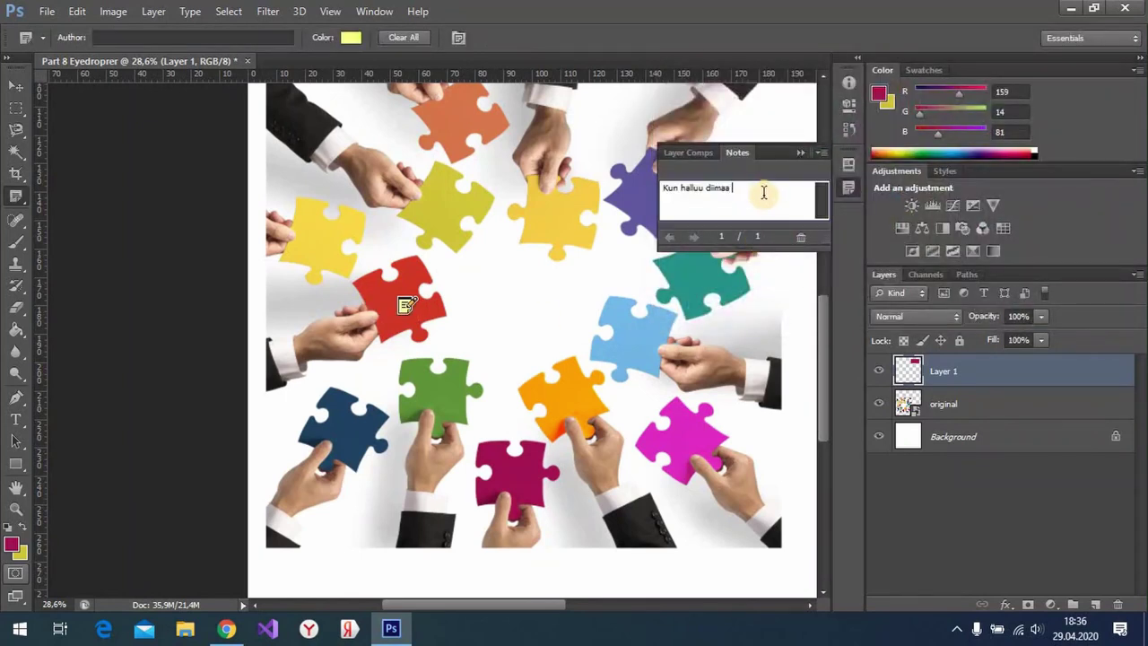
{"action": "type", "text": "9f0e51"}
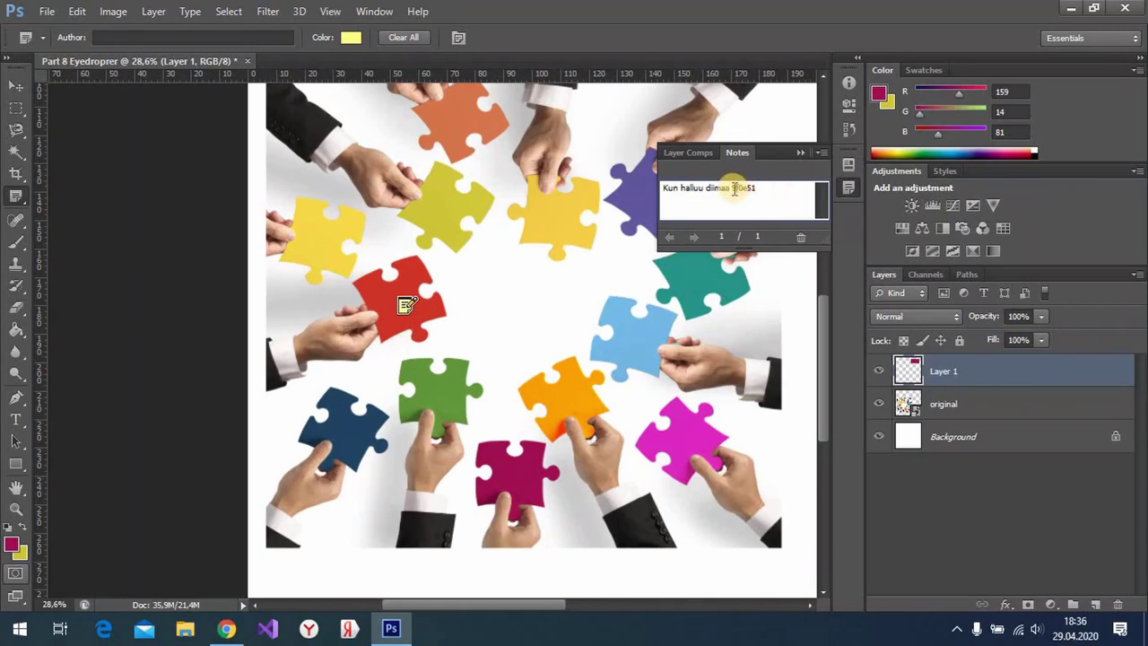
{"action": "type", "text": "#"}
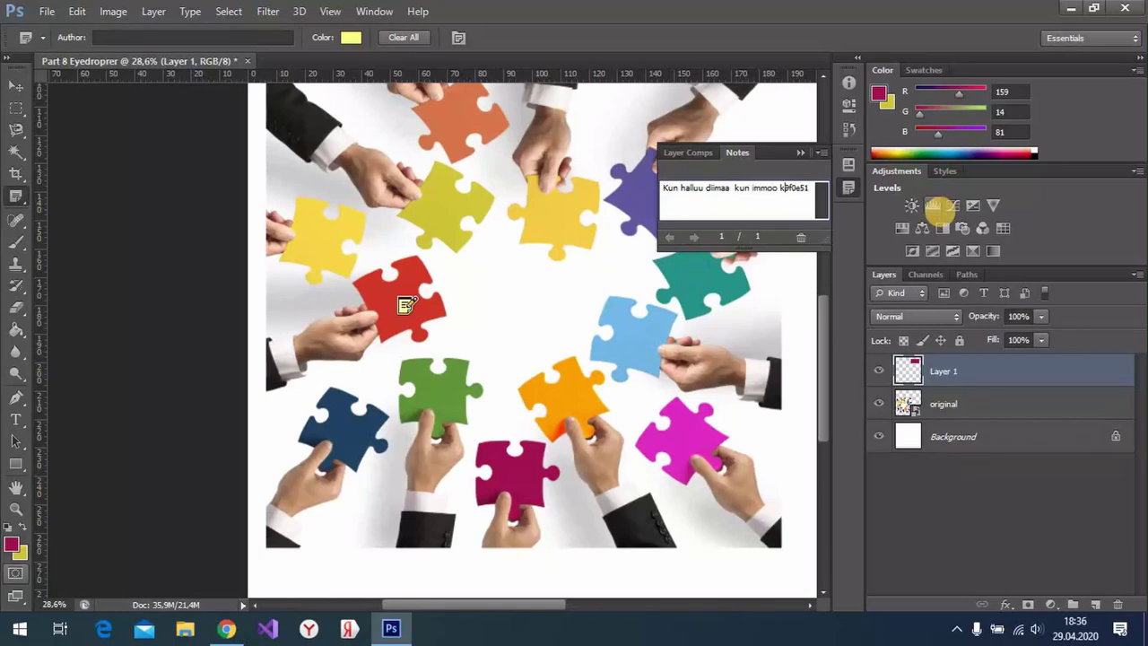
{"action": "type", "text": "oodii isaati ="}
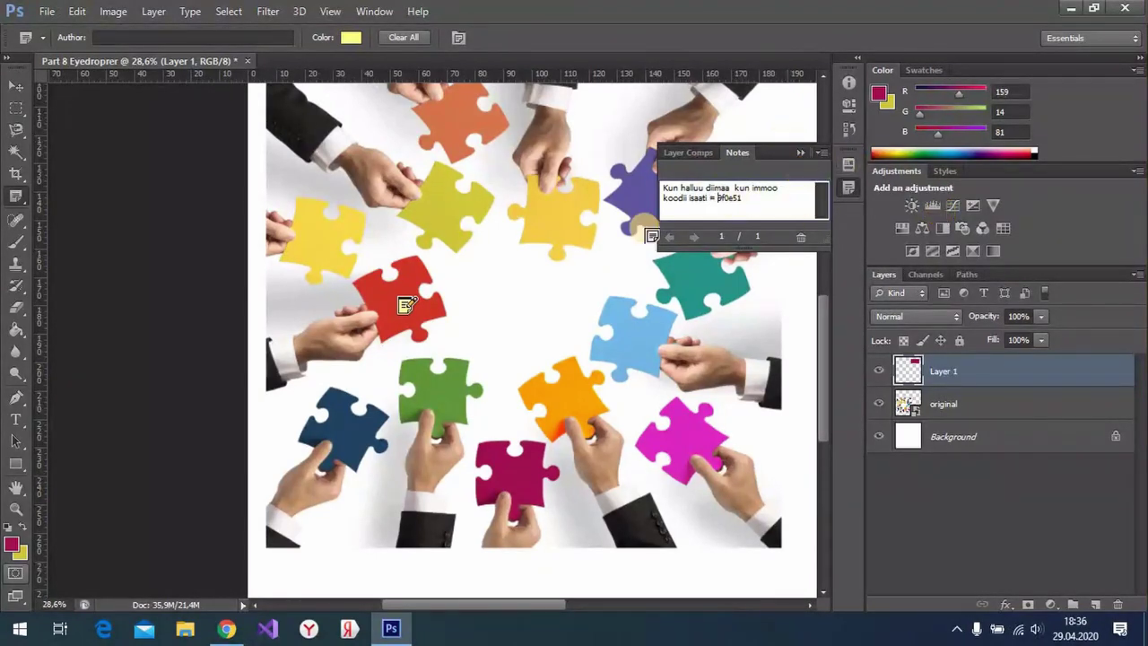
- Add a second note on the yellow piece and select the word 'kun' in the first note
{"action": "left_click", "coordinate": [560, 229]}
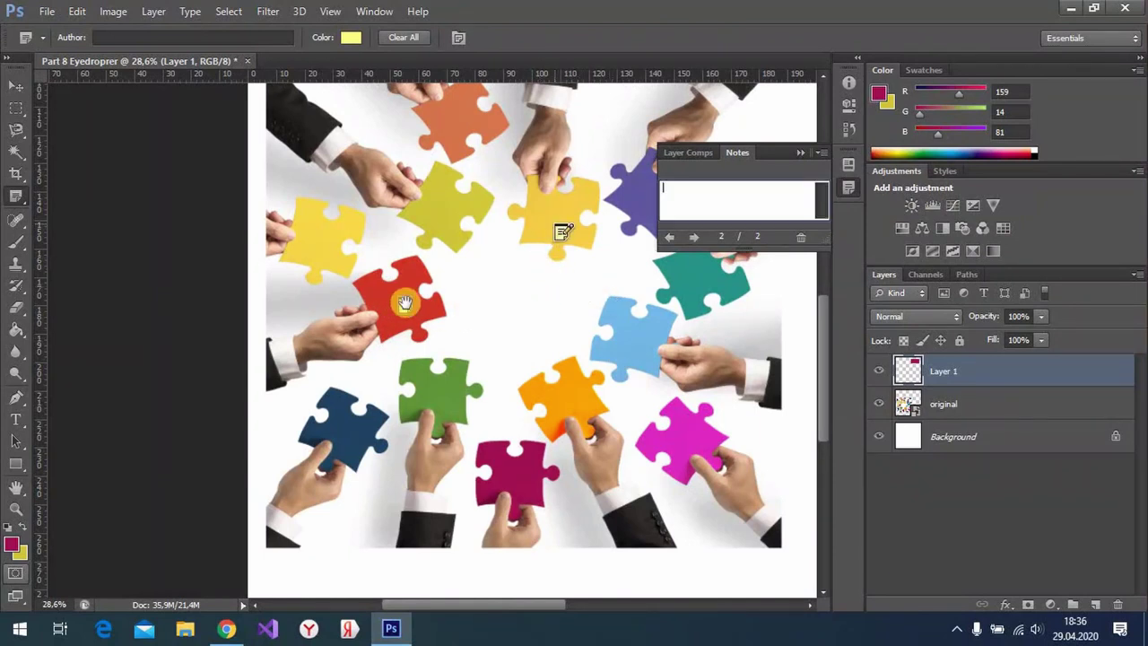
{"action": "left_click", "coordinate": [403, 304]}
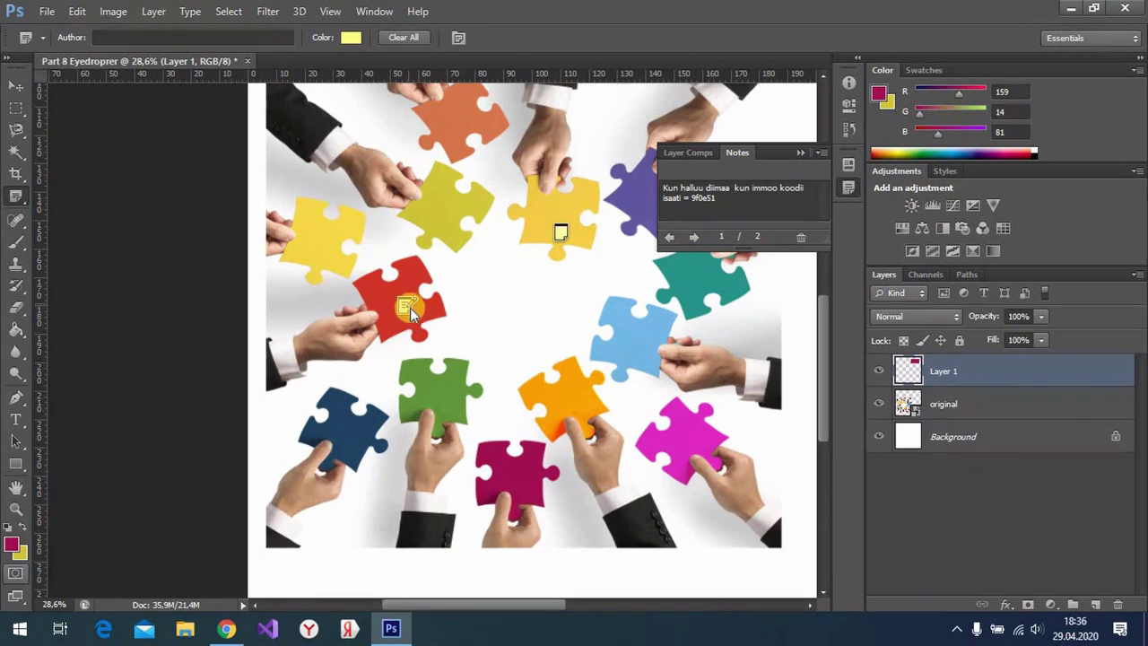
{"action": "left_click", "coordinate": [677, 205]}
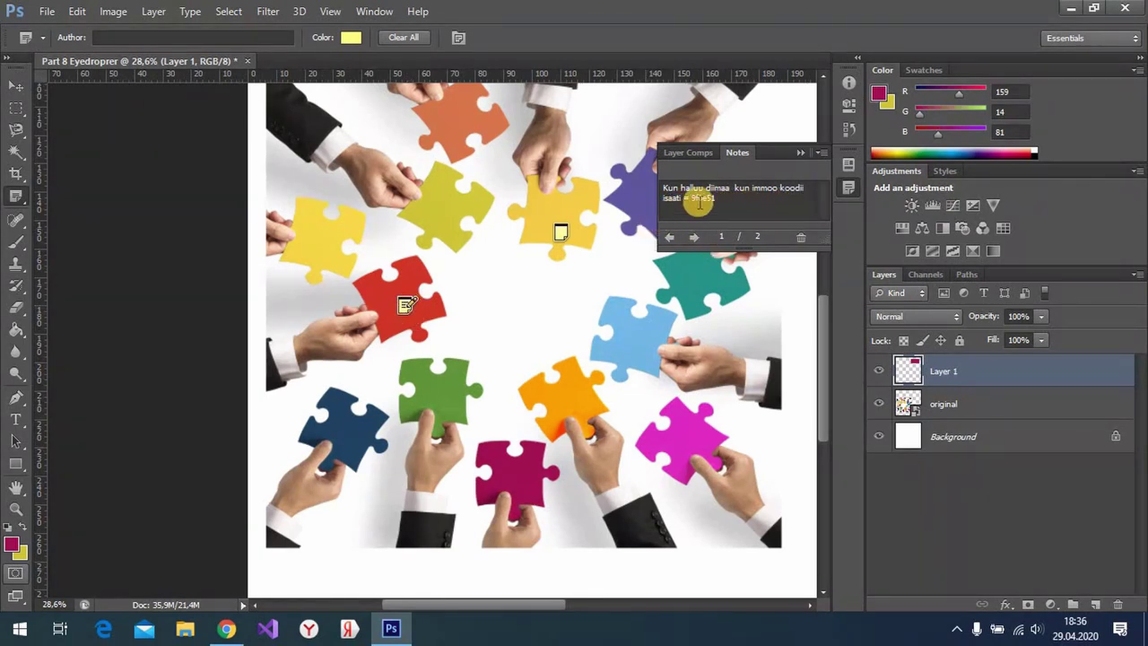
{"action": "left_click", "coordinate": [754, 187]}
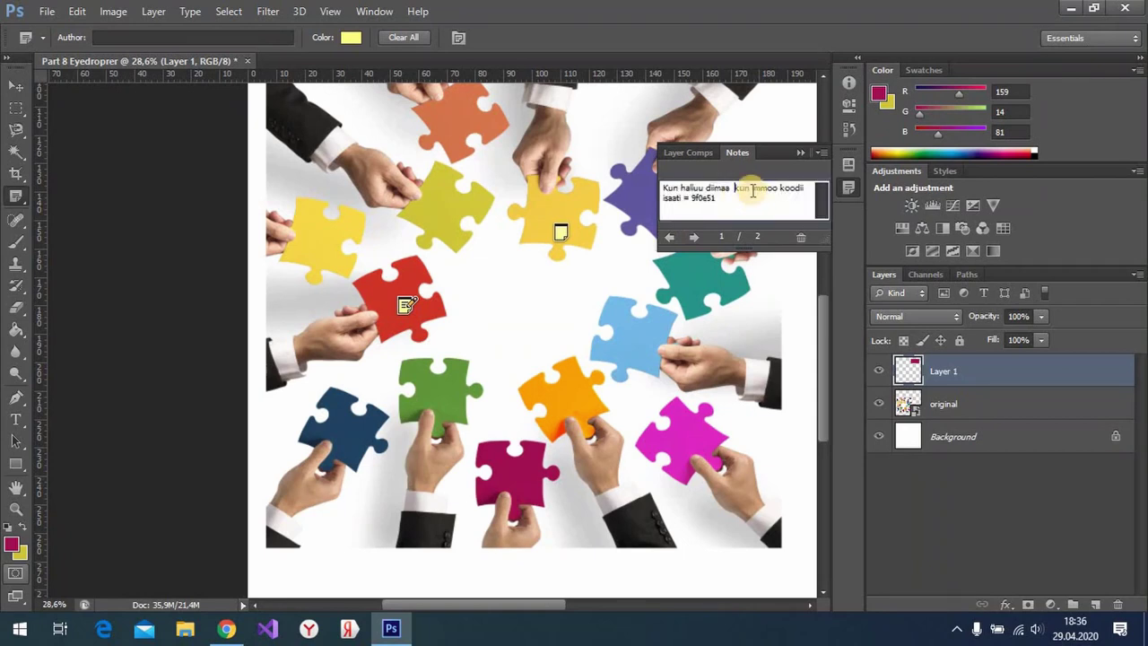
{"action": "left_click_drag", "start_coordinate": [733, 188], "coordinate": [750, 188]}
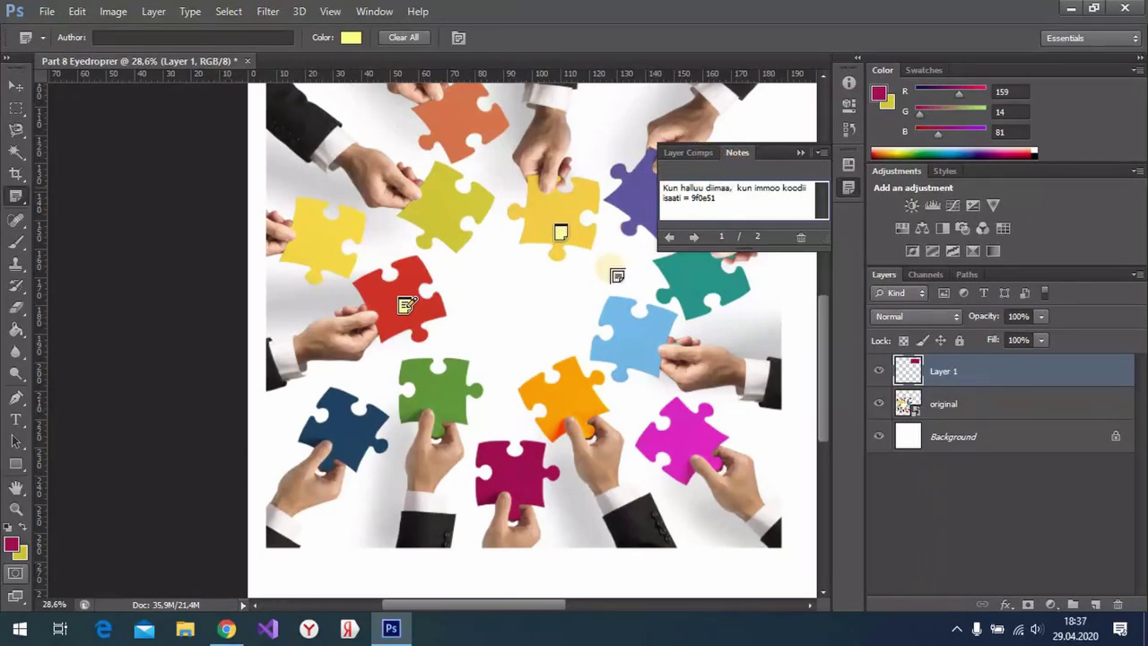
- Select the Count Tool and number the left yellow, top orange, yellow-green, yellow, purple and teal pieces
{"action": "right_click", "coordinate": [15, 194]}
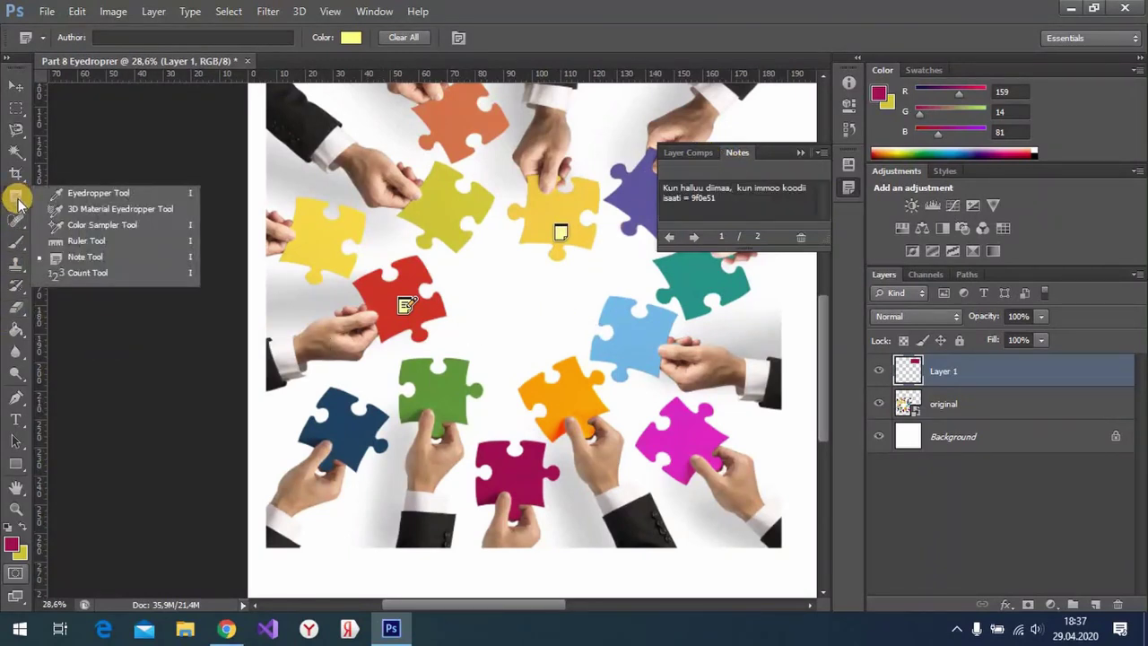
{"action": "left_click", "coordinate": [76, 275]}
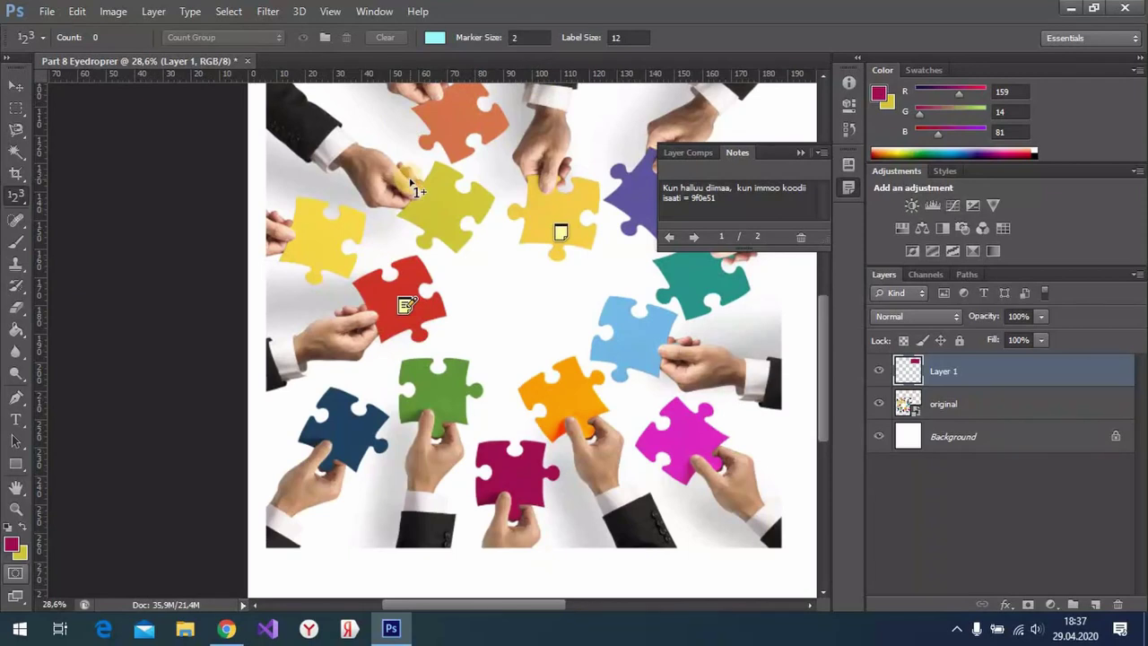
{"action": "left_click", "coordinate": [320, 236]}
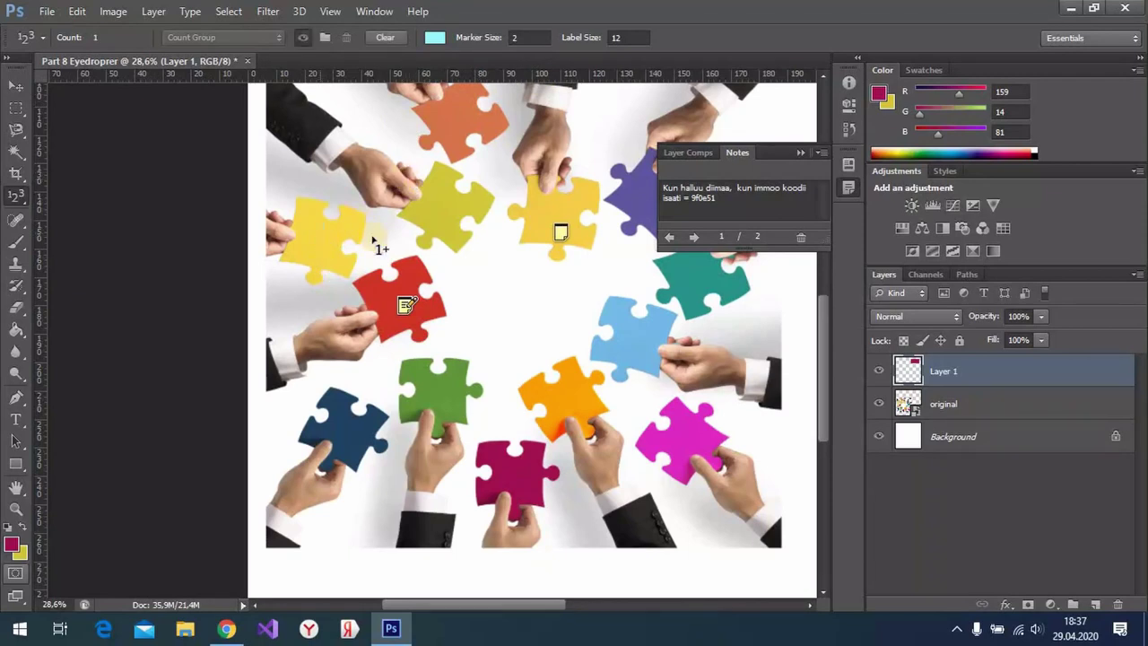
{"action": "left_click", "coordinate": [457, 107]}
{"action": "left_click", "coordinate": [451, 192]}
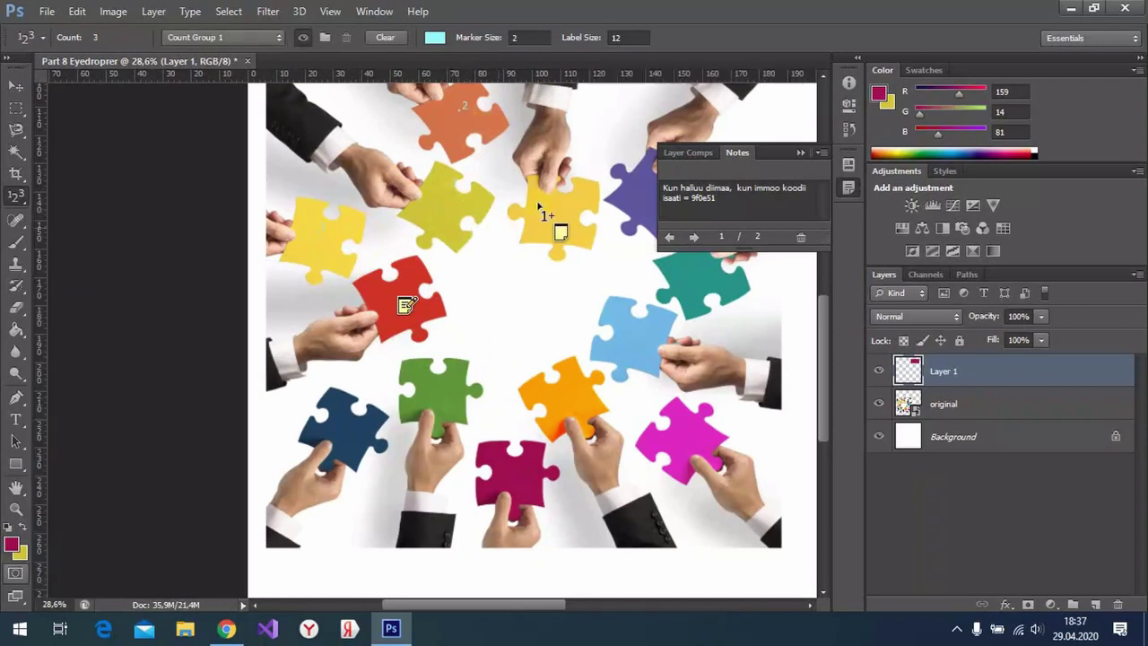
{"action": "left_click", "coordinate": [644, 178]}
{"action": "left_click", "coordinate": [708, 259]}
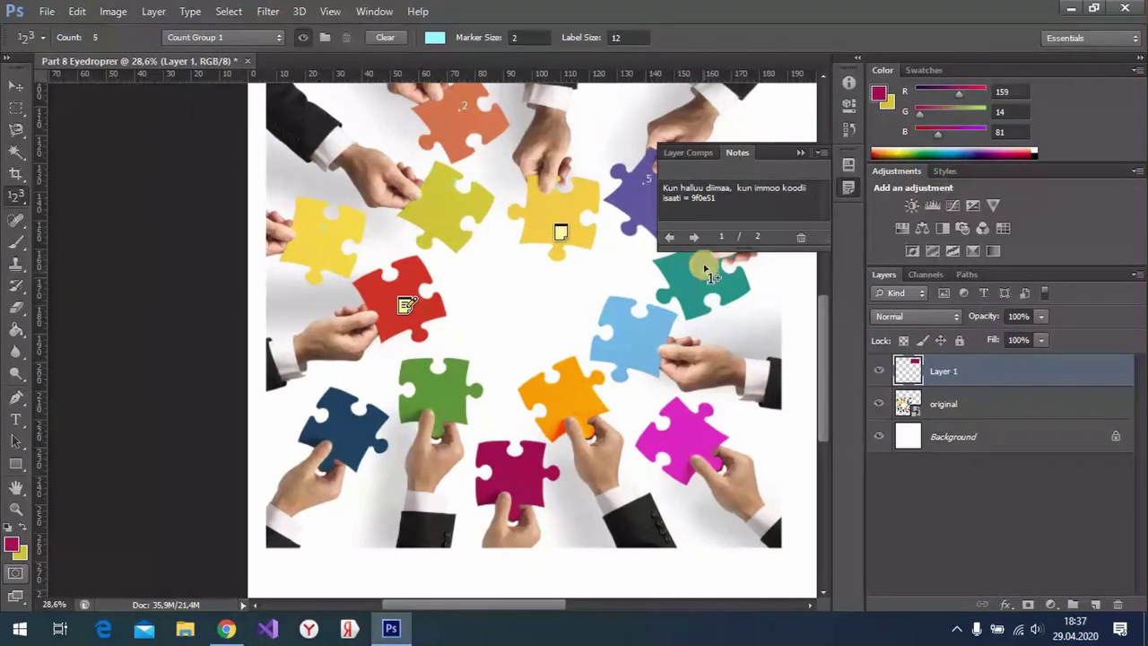
- Number the light-blue, magenta, lower orange, crimson, green (11) and dark-blue (12) pieces, then open the count colour
{"action": "left_click", "coordinate": [624, 337]}
{"action": "left_click", "coordinate": [692, 425]}
{"action": "left_click", "coordinate": [574, 395]}
{"action": "left_click", "coordinate": [528, 476]}
{"action": "left_click", "coordinate": [427, 391]}
{"action": "left_click", "coordinate": [347, 418]}
{"action": "left_click", "coordinate": [436, 36]}
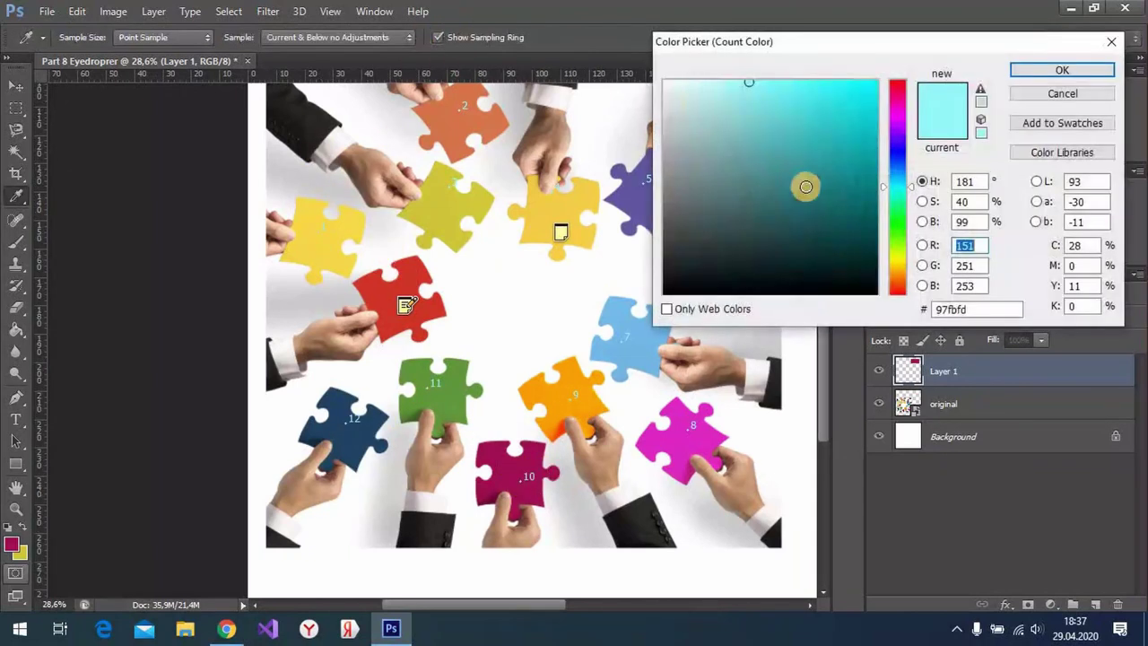
- Set the count colour to red f8001d, marker size to 10 and label size to 26
{"action": "left_click", "coordinate": [901, 90]}
{"action": "left_click_drag", "start_coordinate": [797, 124], "coordinate": [938, 77]}
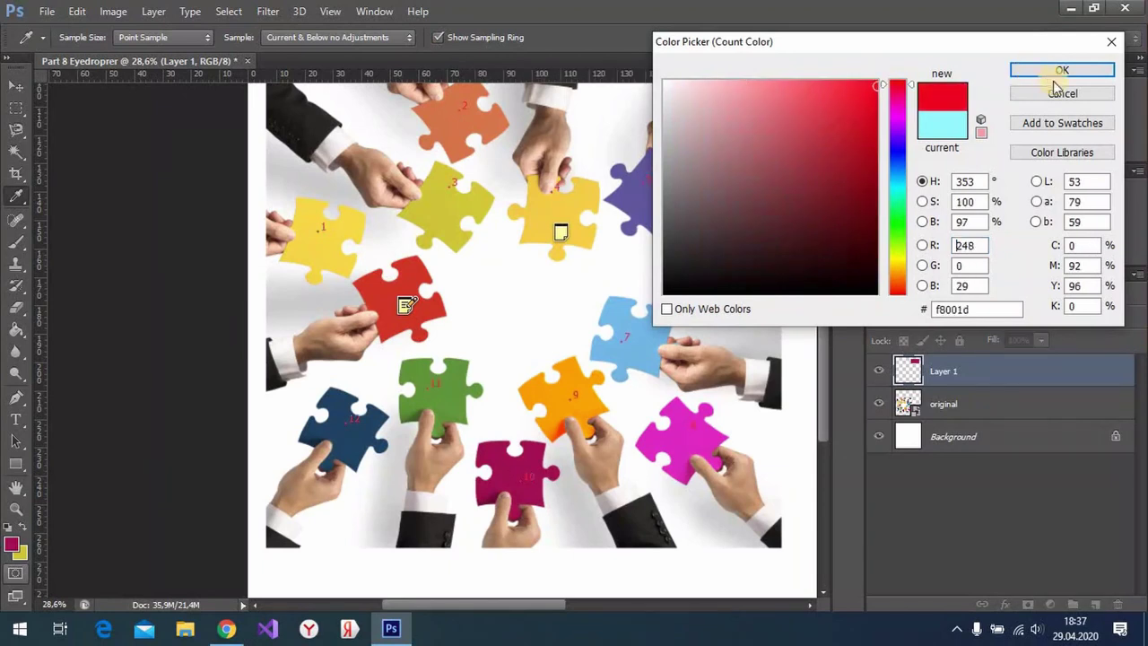
{"action": "left_click", "coordinate": [1087, 70]}
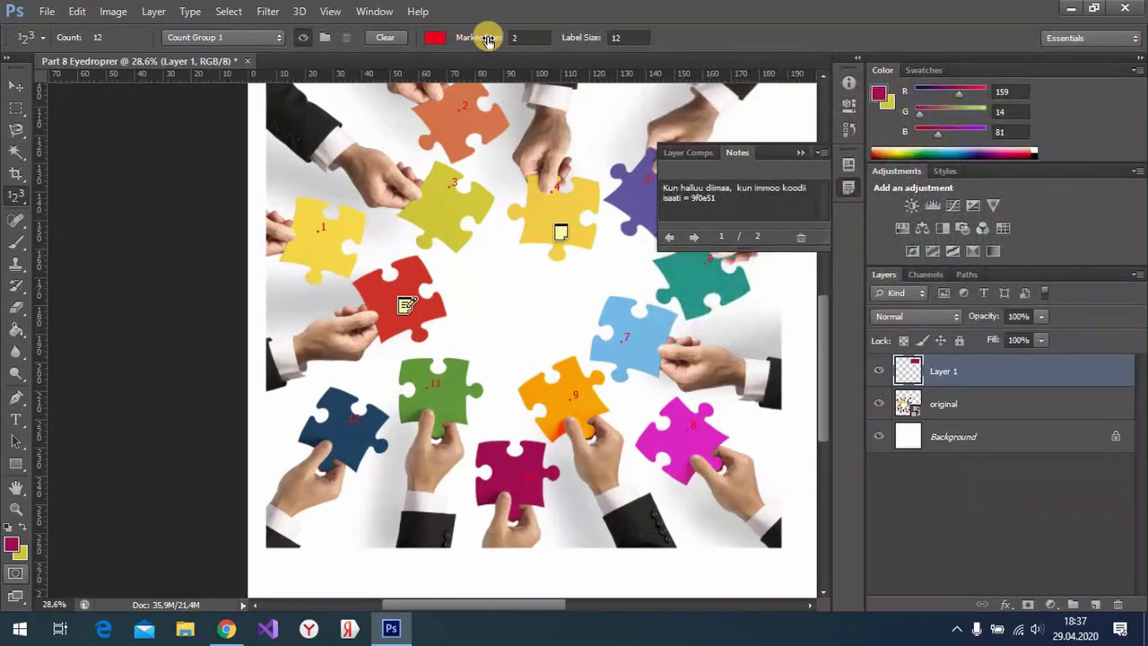
{"action": "left_click", "coordinate": [517, 37]}
{"action": "type", "text": "10"}
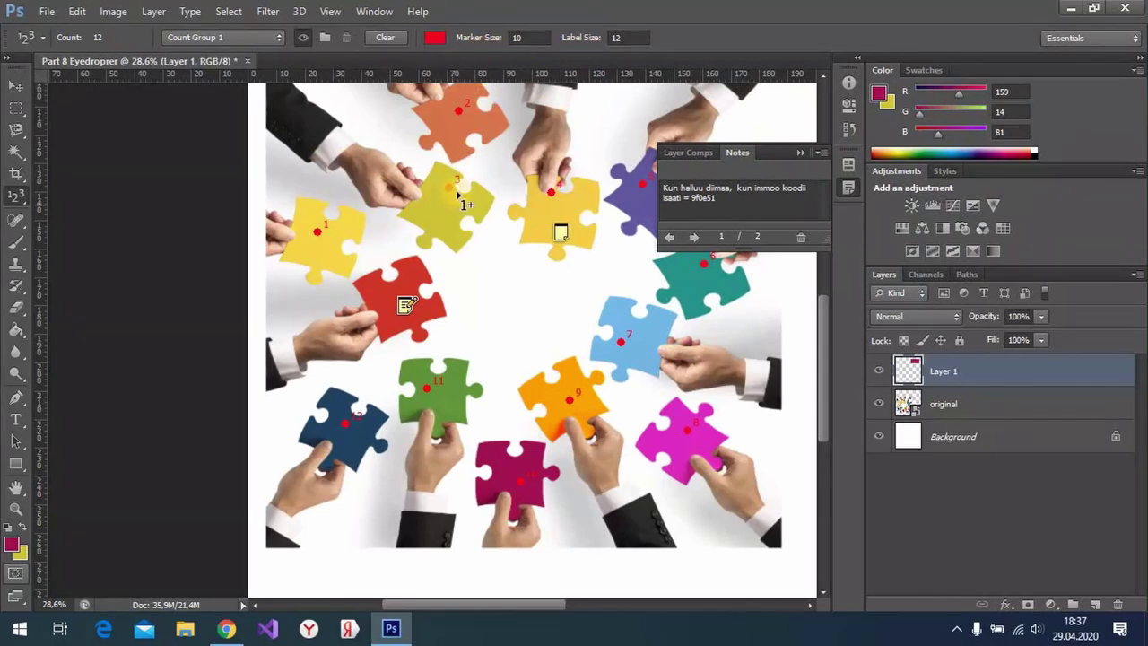
{"action": "left_click", "coordinate": [582, 39]}
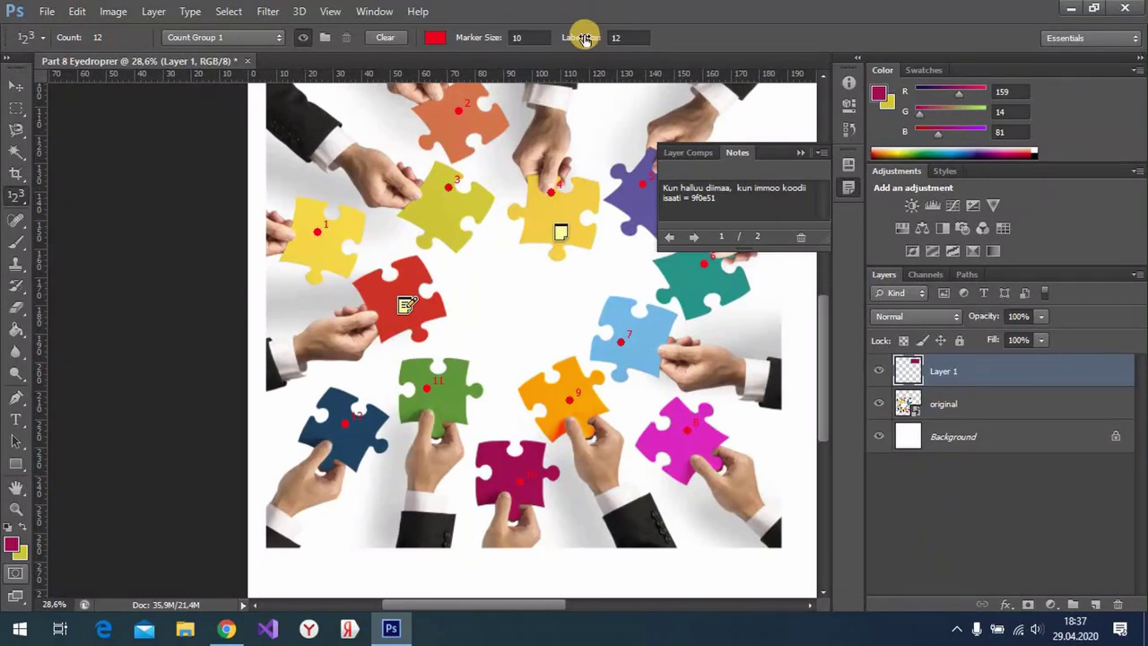
{"action": "mouse_move", "coordinate": [582, 40]}
{"action": "left_mouse_down"}
{"action": "mouse_move", "coordinate": [623, 36]}
{"action": "mouse_move", "coordinate": [569, 37]}
{"action": "left_mouse_up"}
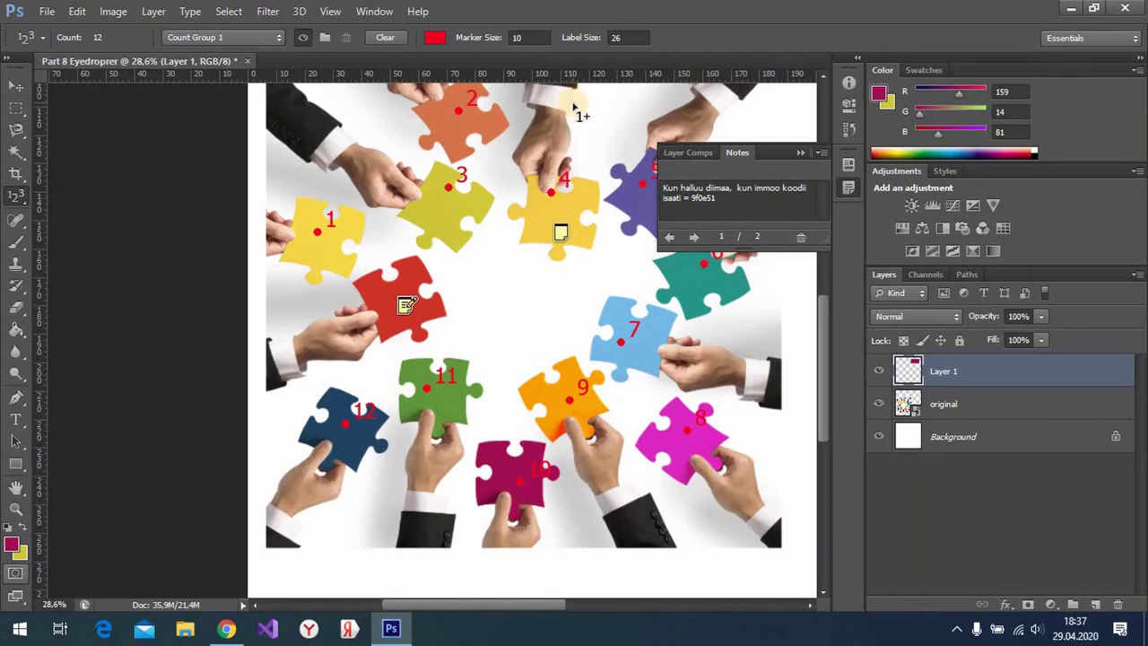